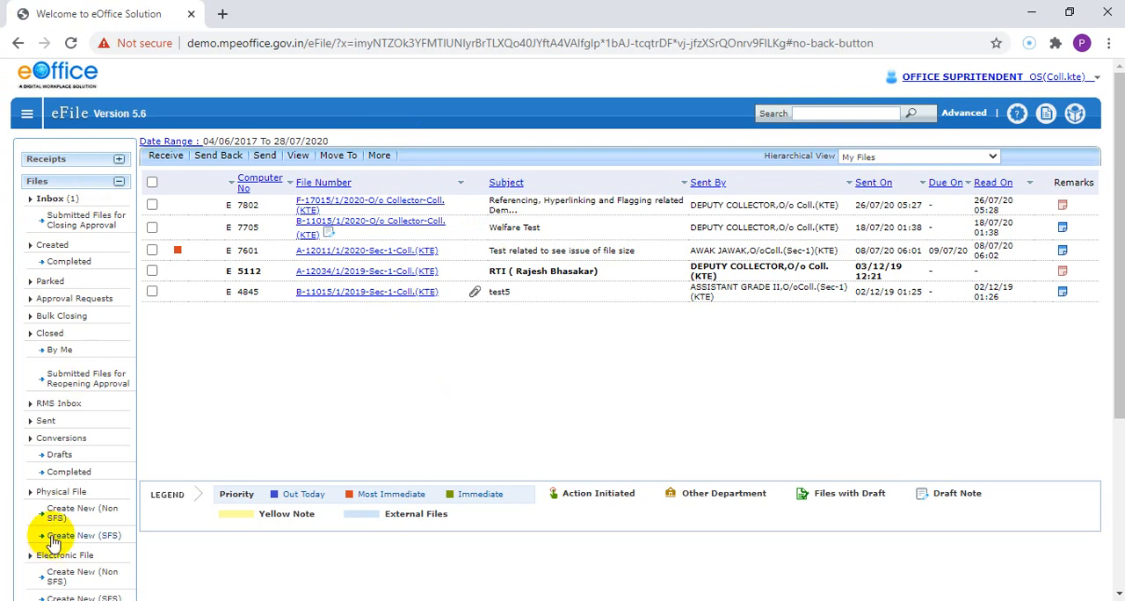
Step: Open the form for creating a part file and bring up the search for its parent file
{"action": "scroll", "coordinate": [112, 525], "scroll_direction": "down", "scroll_amount": 3}
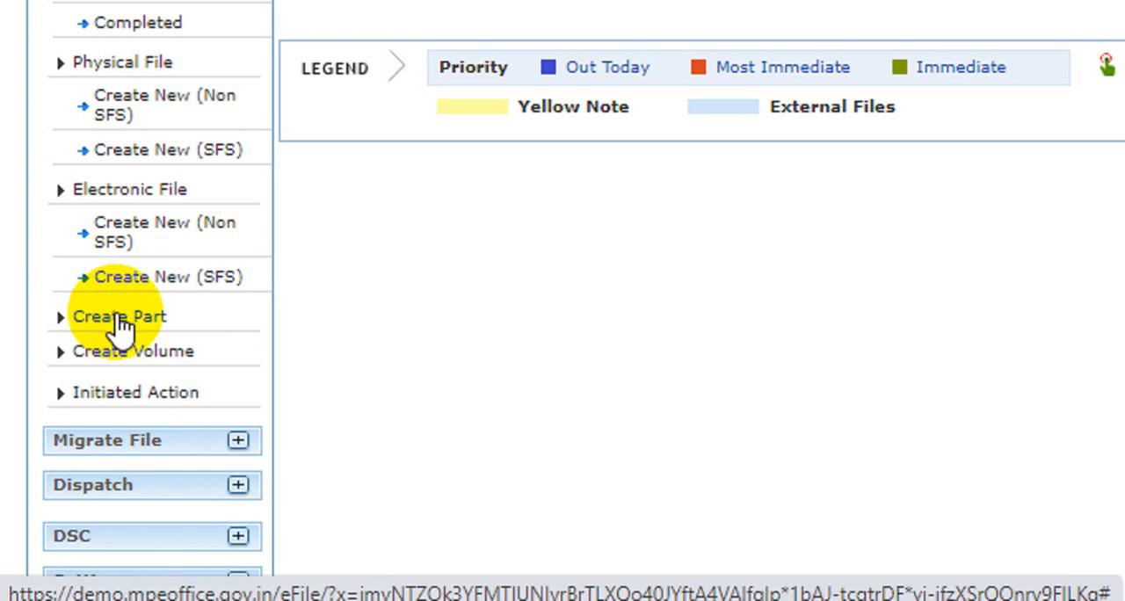
{"action": "left_click", "coordinate": [120, 318]}
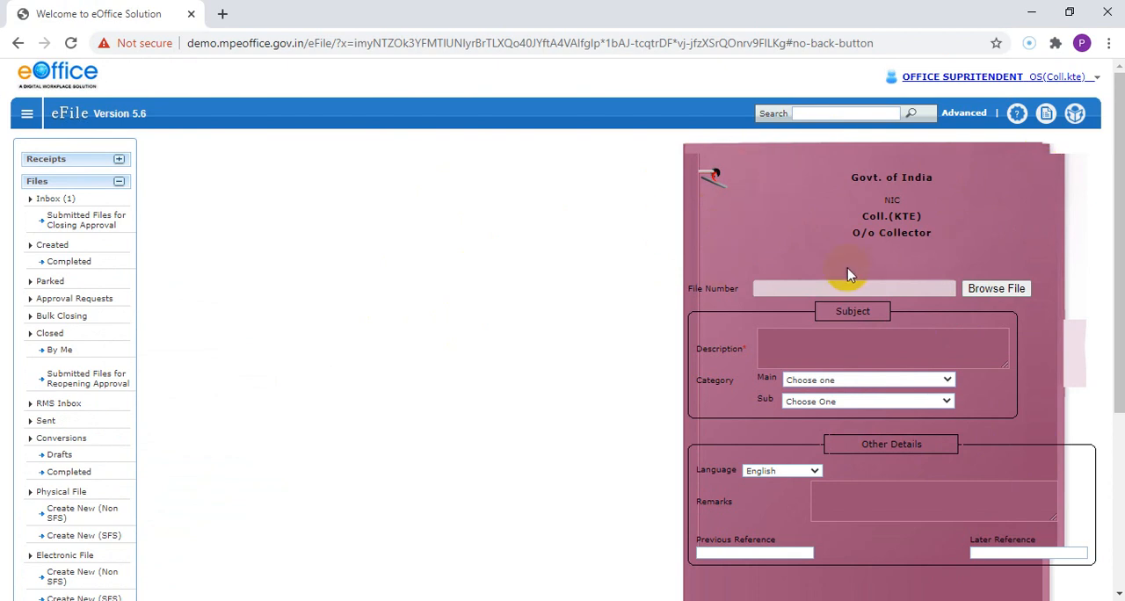
{"action": "left_click", "coordinate": [759, 293]}
{"action": "left_click", "coordinate": [1007, 290]}
{"action": "left_click", "coordinate": [1004, 293]}
{"action": "left_click", "coordinate": [946, 288]}
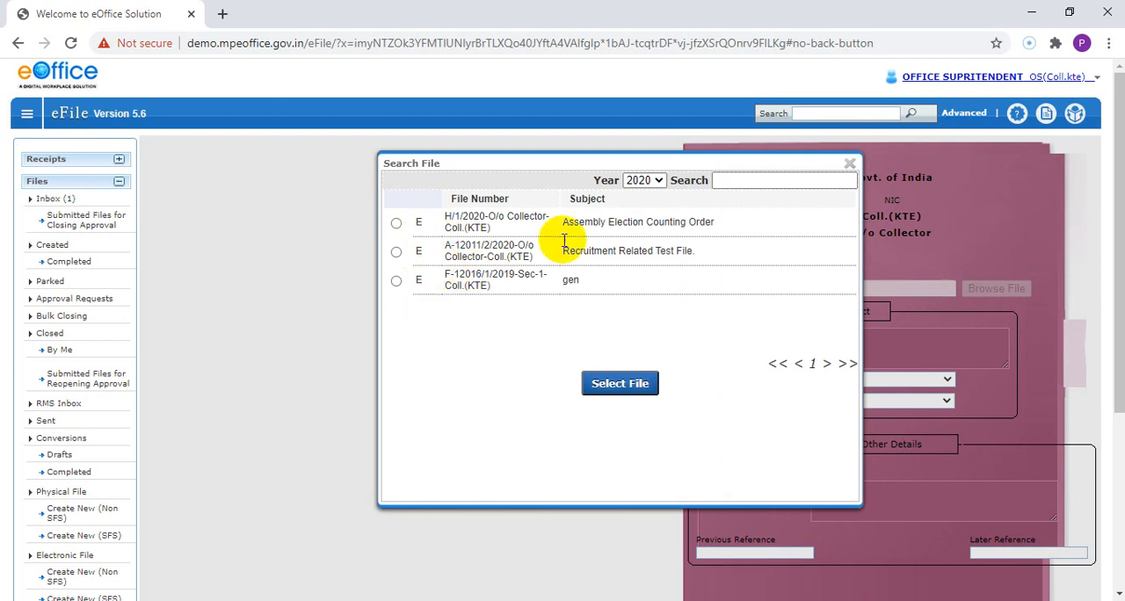
Step: List the 2019 files in the file search and set the year back to 2020
{"action": "left_click", "coordinate": [633, 180]}
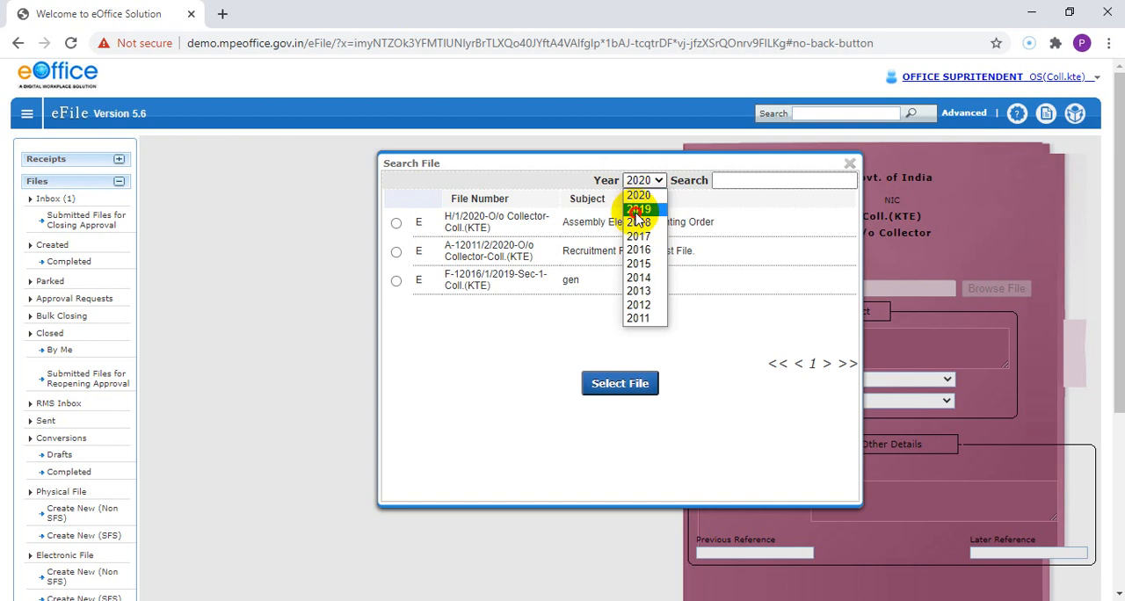
{"action": "left_click", "coordinate": [637, 211]}
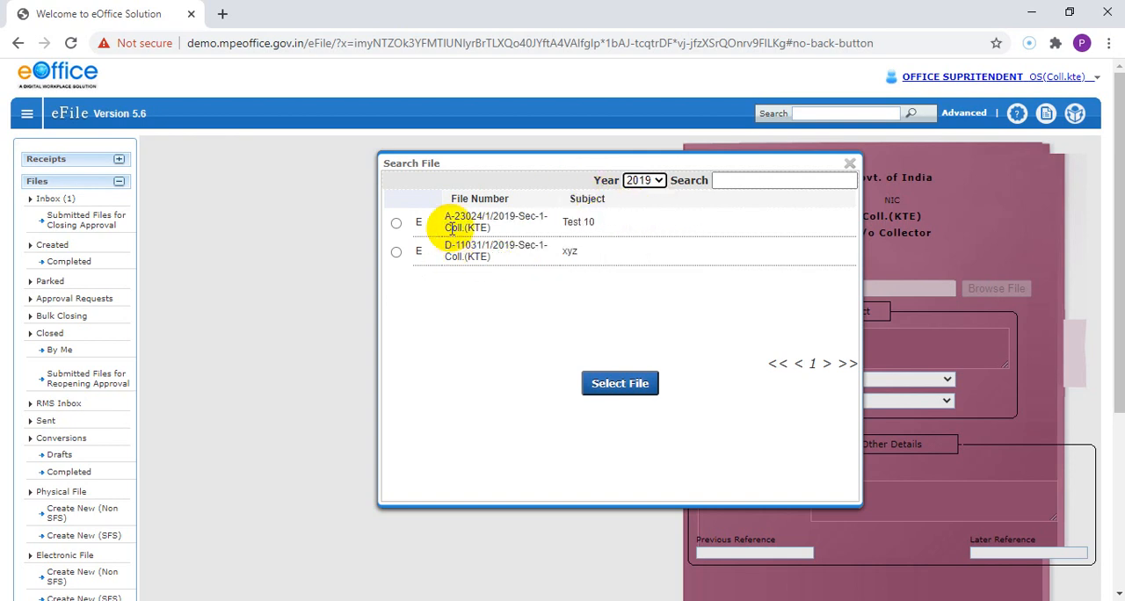
{"action": "left_click", "coordinate": [640, 180]}
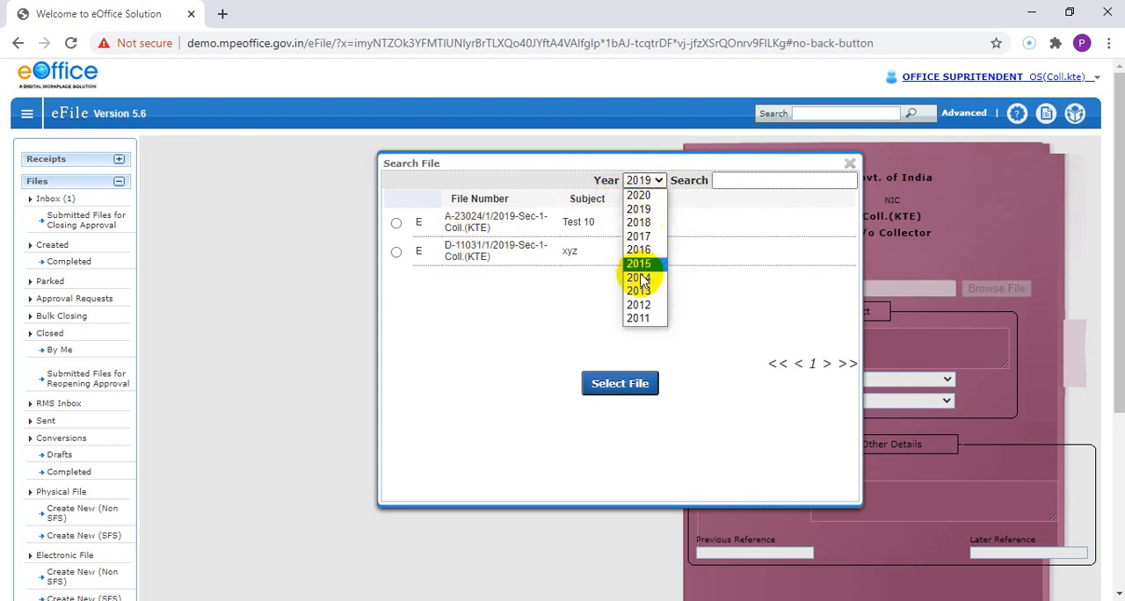
{"action": "left_click", "coordinate": [641, 195]}
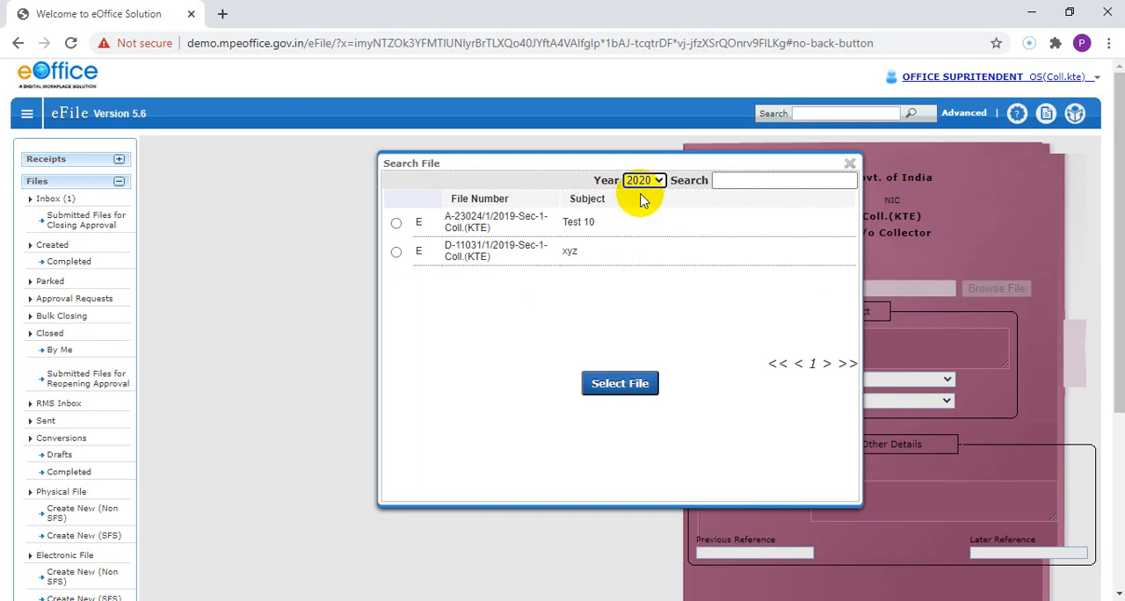
{"action": "left_click", "coordinate": [483, 340]}
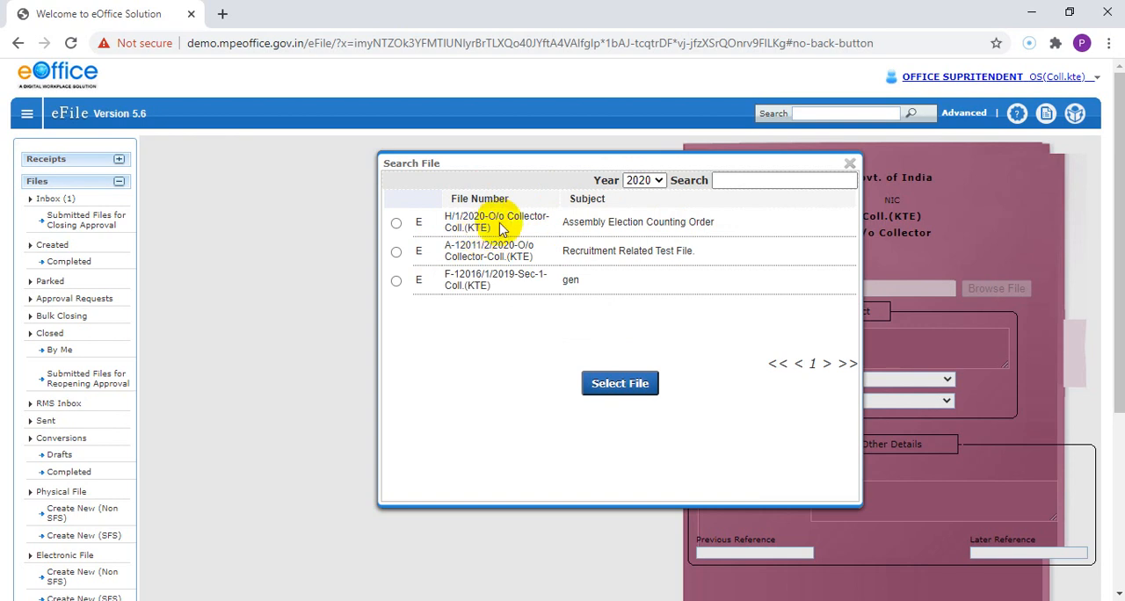
Step: Choose file H/1/2020-O/o Collector-Coll.(KTE), Assembly Election Counting Order, as the parent of the new part
{"action": "left_click_drag", "start_coordinate": [505, 216], "coordinate": [510, 231]}
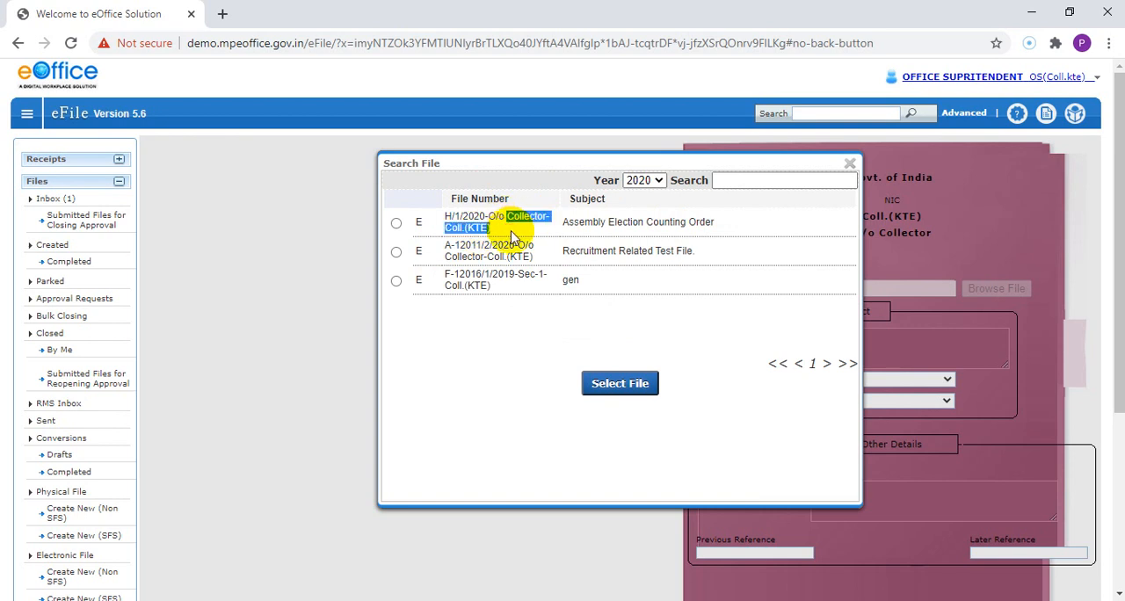
{"action": "left_click", "coordinate": [510, 232]}
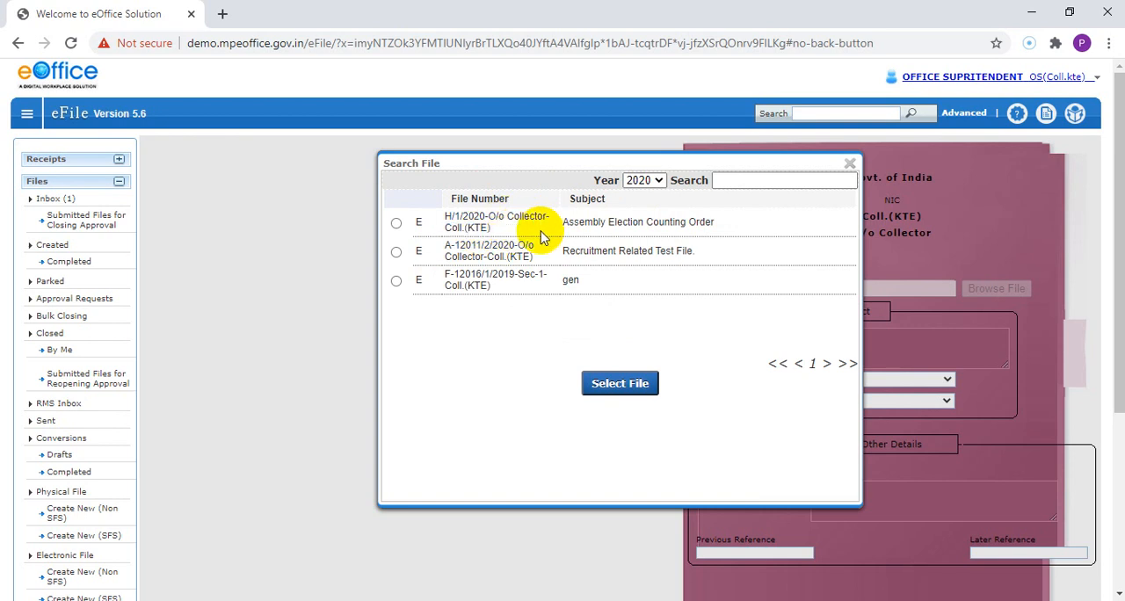
{"action": "left_click", "coordinate": [397, 224]}
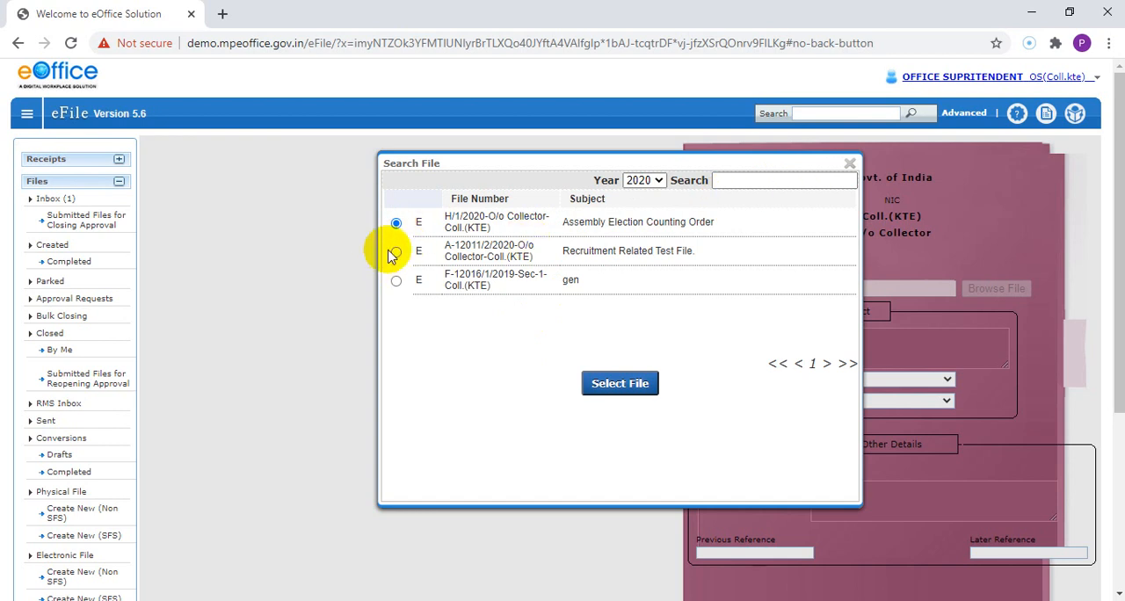
{"action": "left_click", "coordinate": [603, 385]}
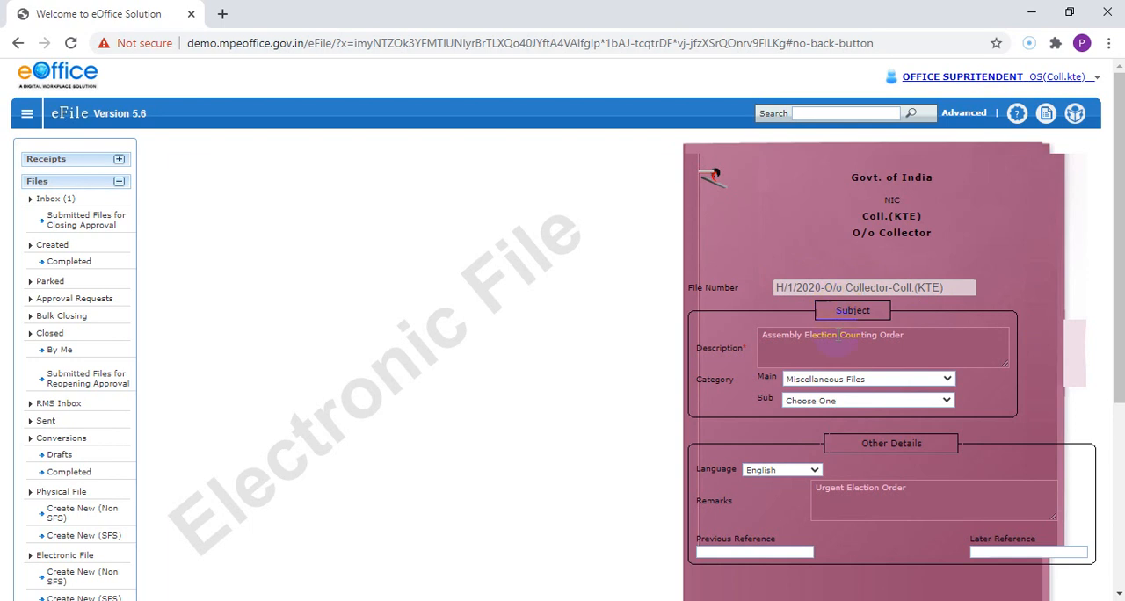
Step: Append "-Part File" to the part's subject description
{"action": "left_click", "coordinate": [838, 335]}
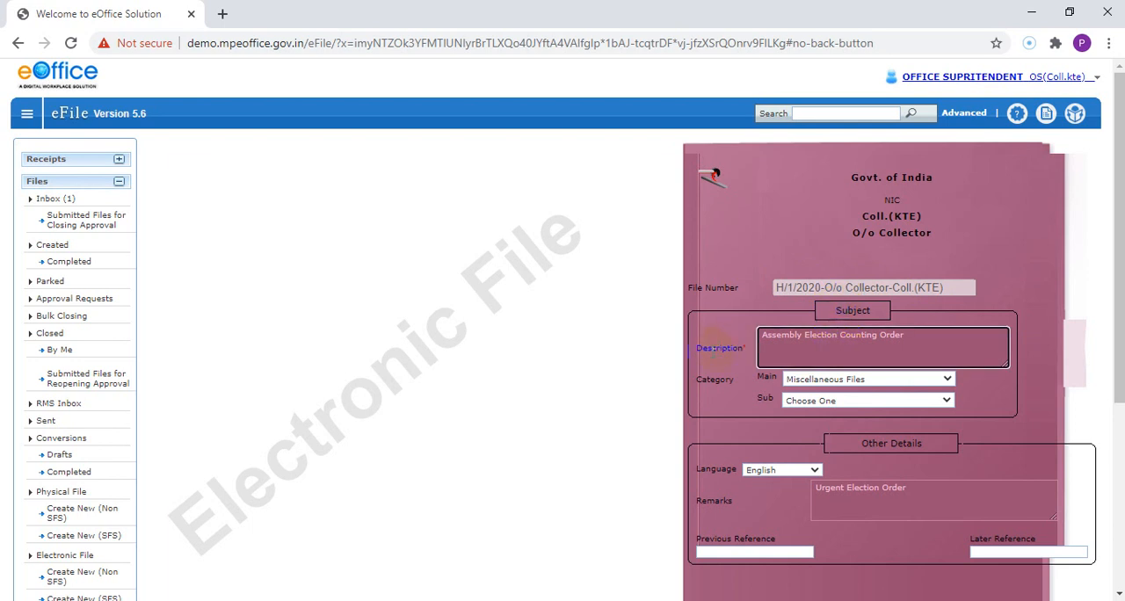
{"action": "left_click_drag", "start_coordinate": [761, 336], "coordinate": [895, 341]}
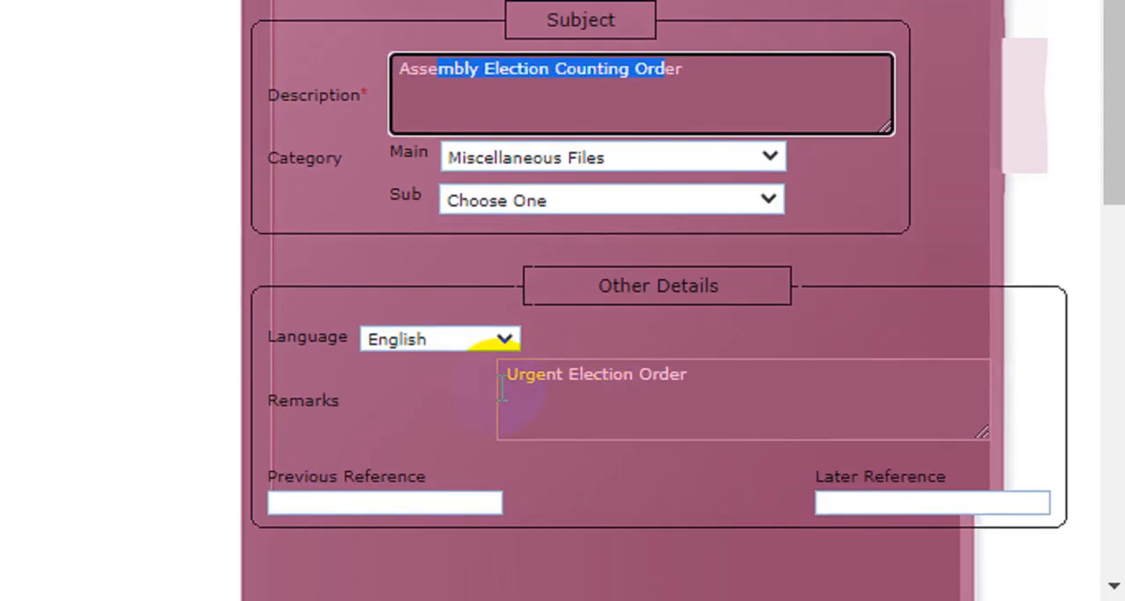
{"action": "left_click_drag", "start_coordinate": [547, 384], "coordinate": [763, 407]}
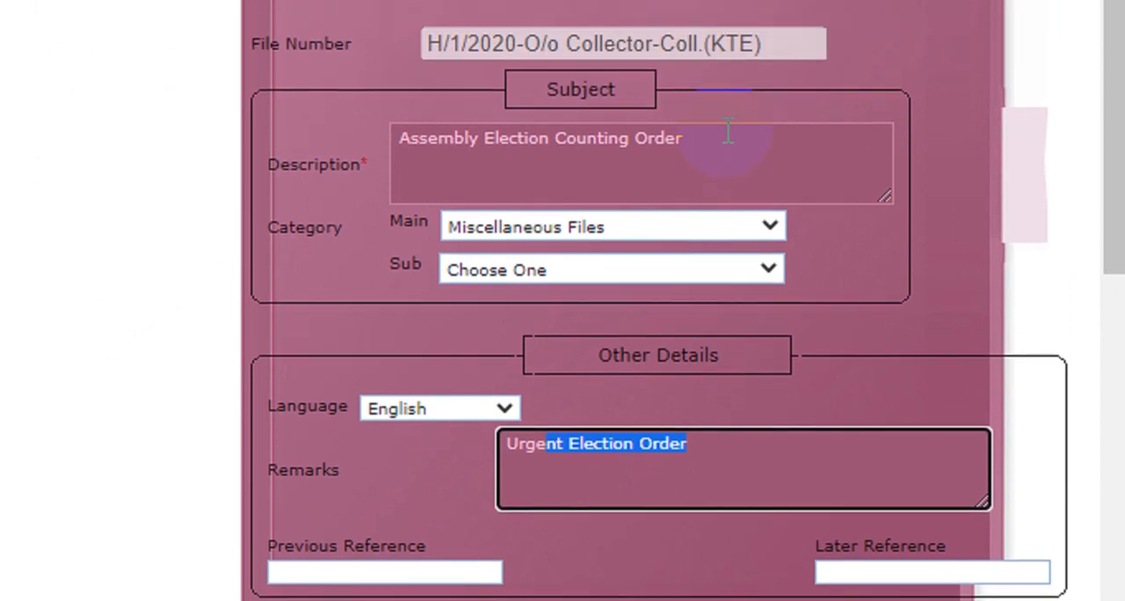
{"action": "left_click", "coordinate": [728, 132]}
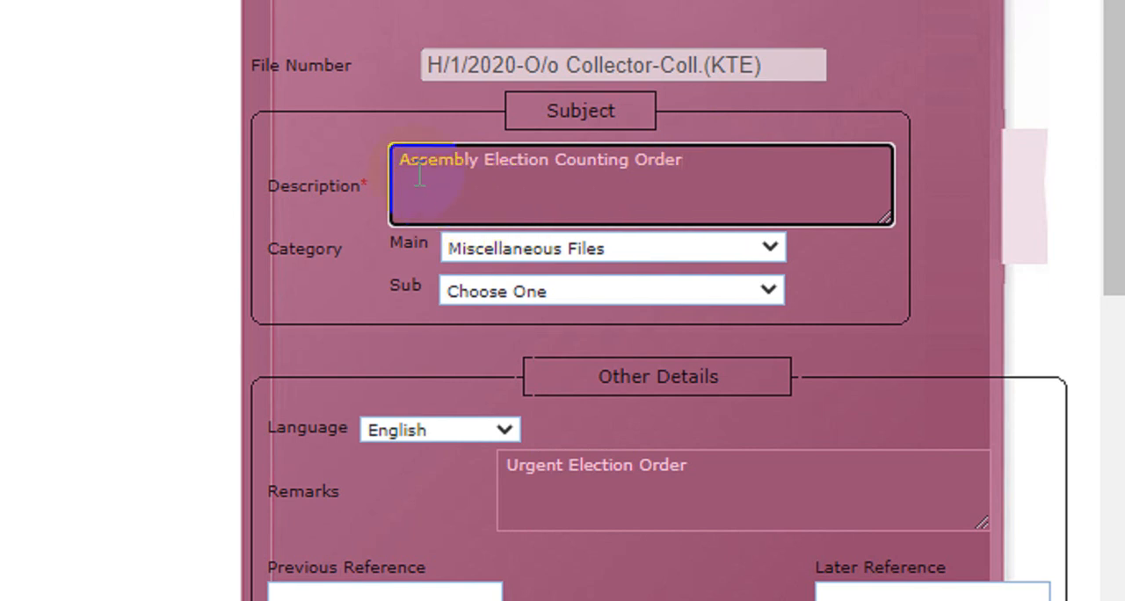
{"action": "left_click_drag", "start_coordinate": [405, 163], "coordinate": [665, 160]}
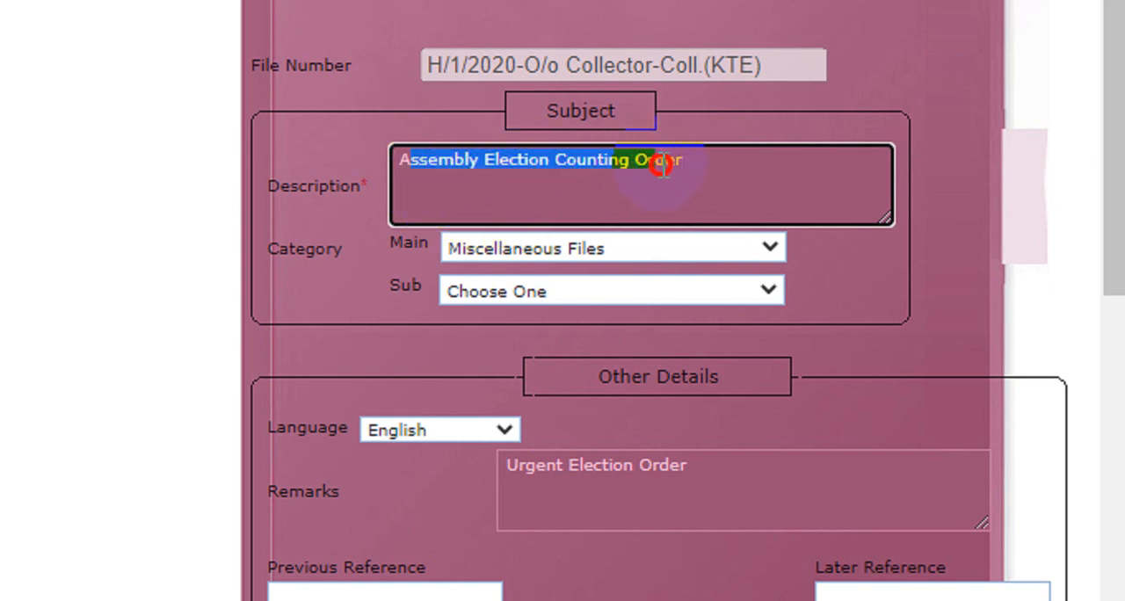
{"action": "left_click", "coordinate": [678, 160]}
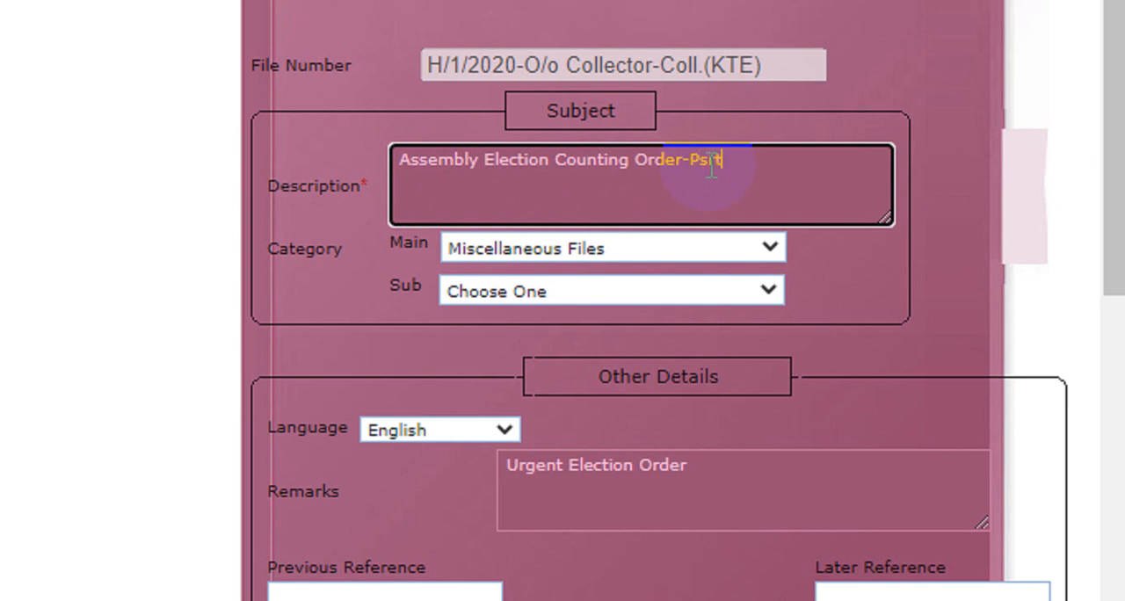
{"action": "type", "text": "G"}
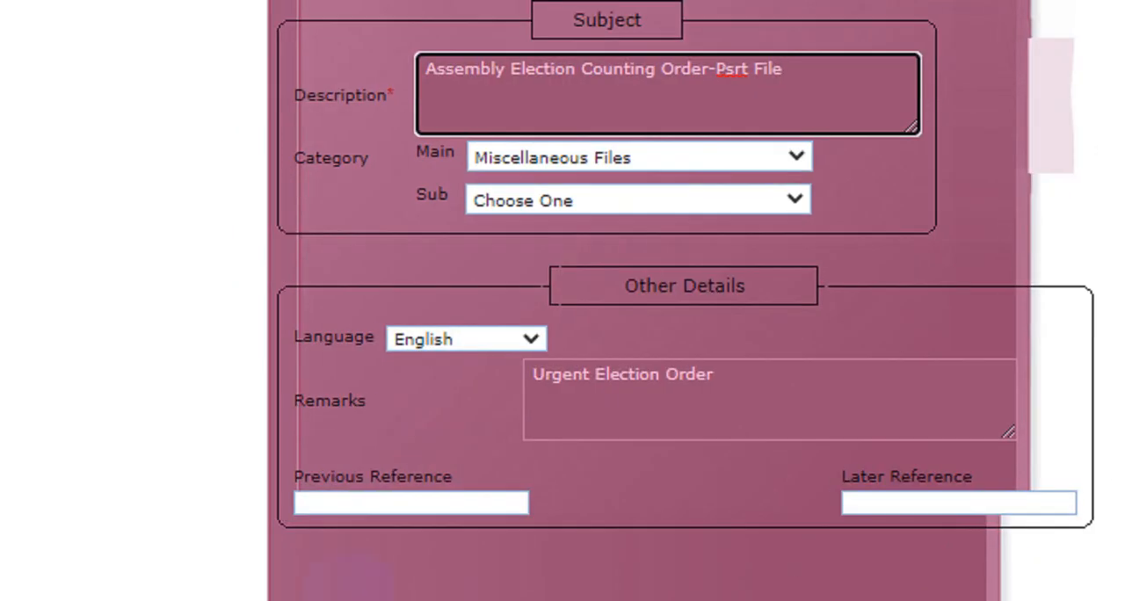
{"action": "left_click", "coordinate": [766, 379]}
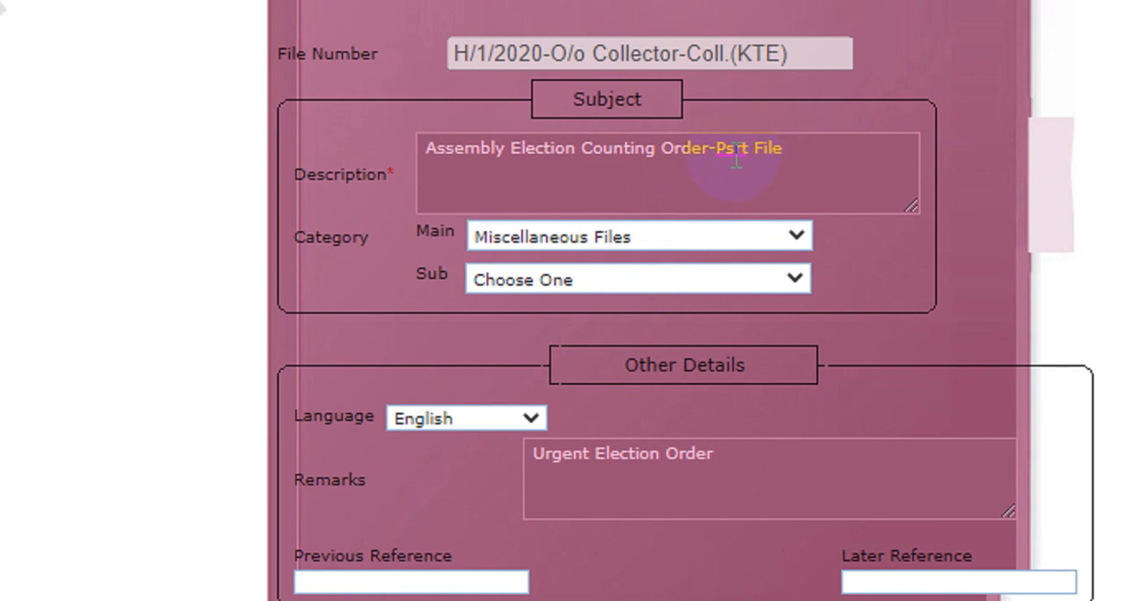
{"action": "left_click", "coordinate": [736, 150]}
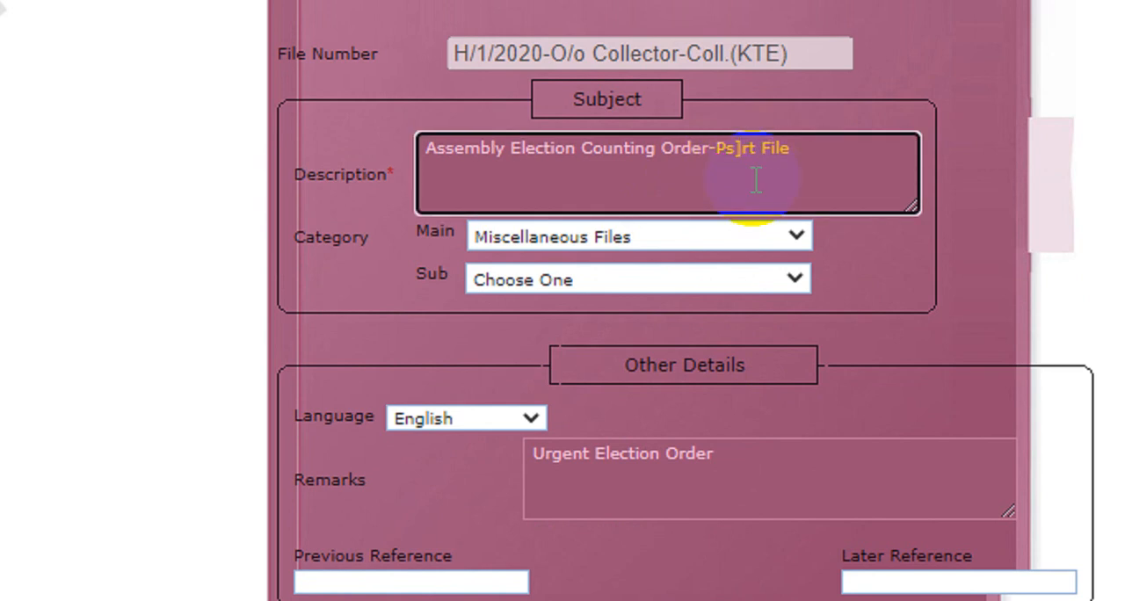
{"action": "key", "text": "BackSpace"}
{"action": "type", "text": "a"}
{"action": "left_click", "coordinate": [875, 175]}
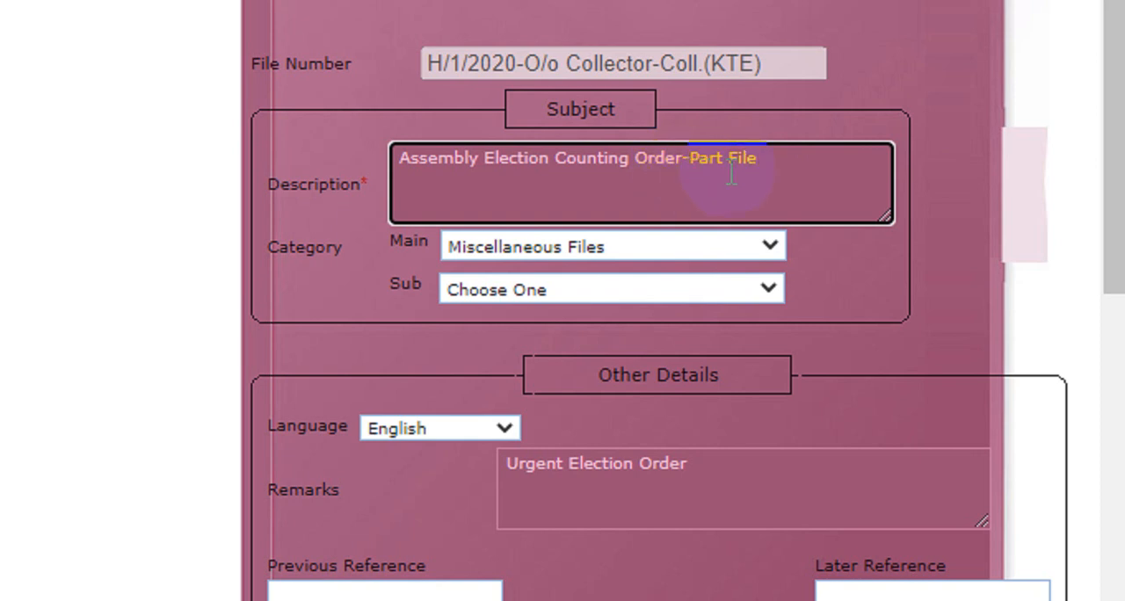
Step: Change the ending of the subject description to "- (Part File)"
{"action": "left_click_drag", "start_coordinate": [767, 161], "coordinate": [685, 180]}
{"action": "key", "text": "BackSpace"}
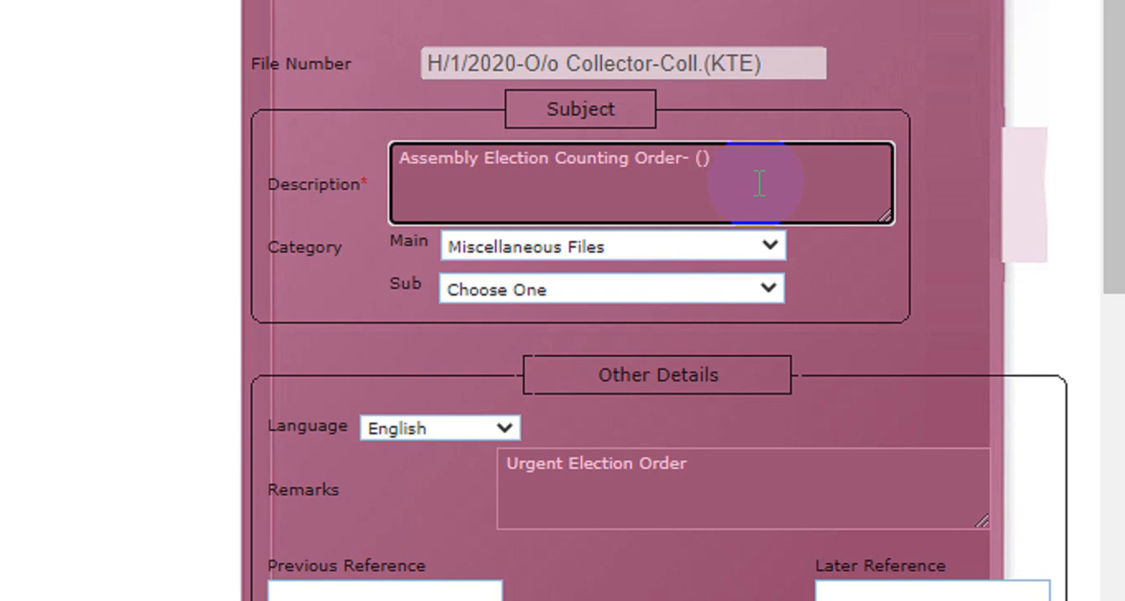
{"action": "type", "text": "Part File"}
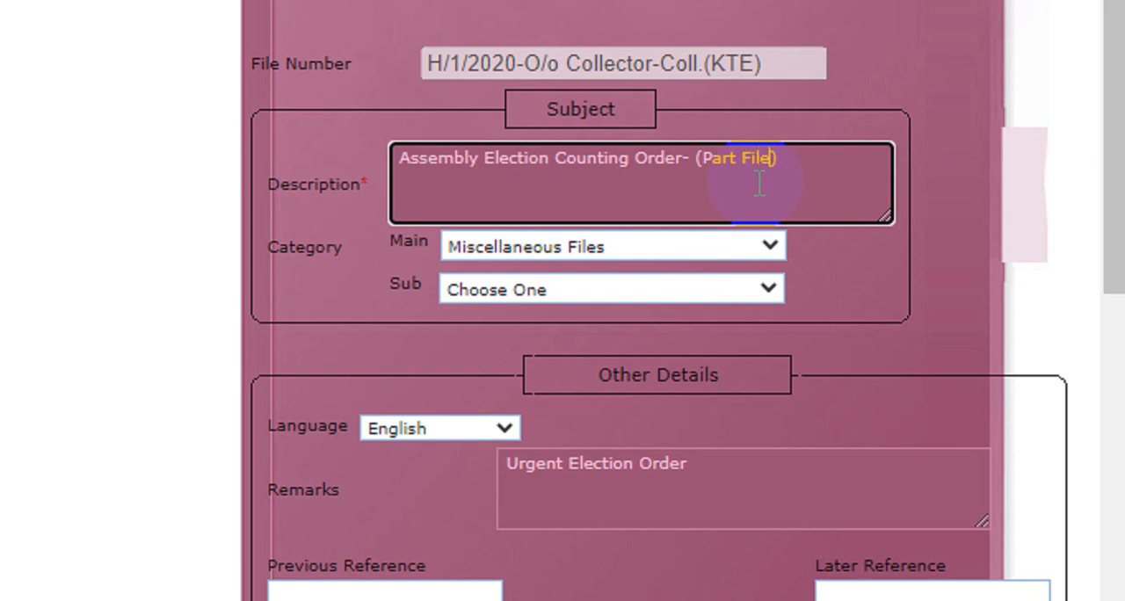
{"action": "scroll", "coordinate": [1106, 478], "scroll_direction": "down", "scroll_amount": 1}
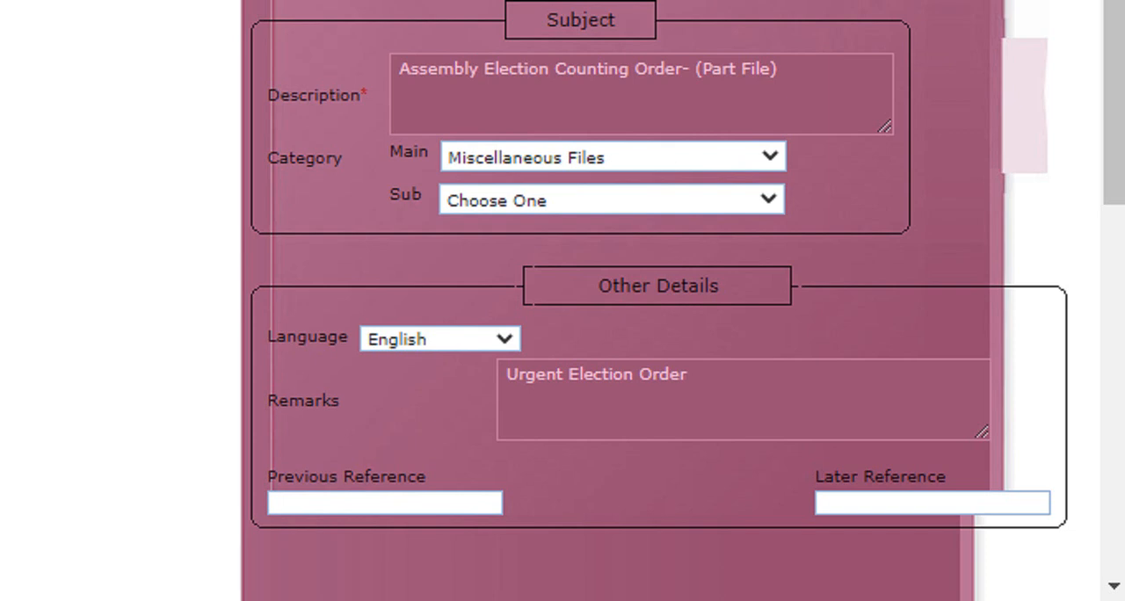
{"action": "scroll", "coordinate": [973, 52], "scroll_direction": "up", "scroll_amount": 3}
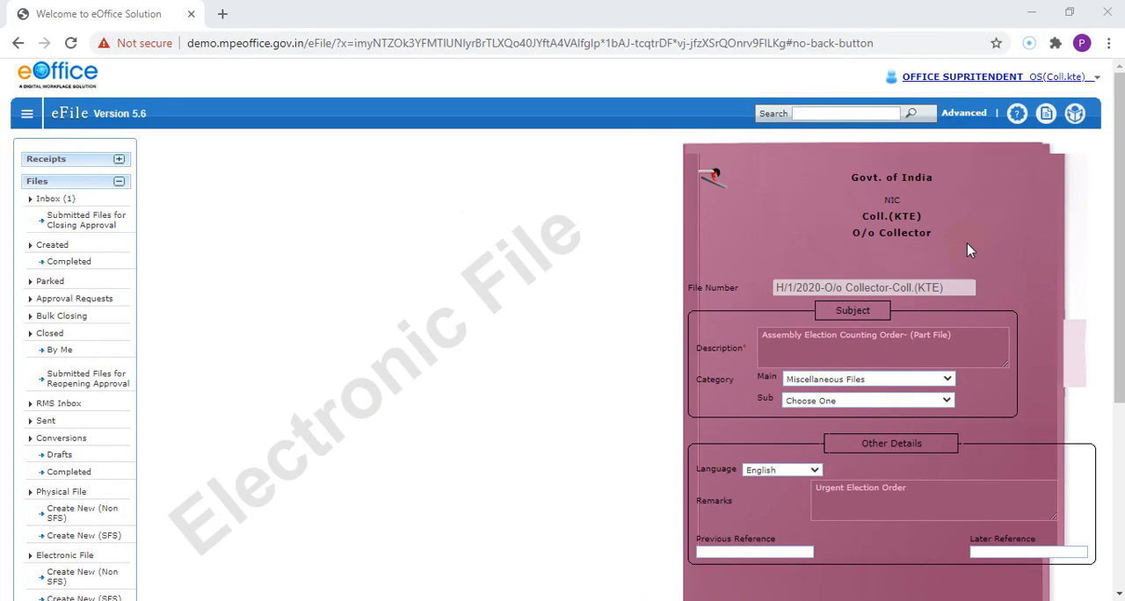
{"action": "scroll", "coordinate": [1055, 563], "scroll_direction": "down", "scroll_amount": 2}
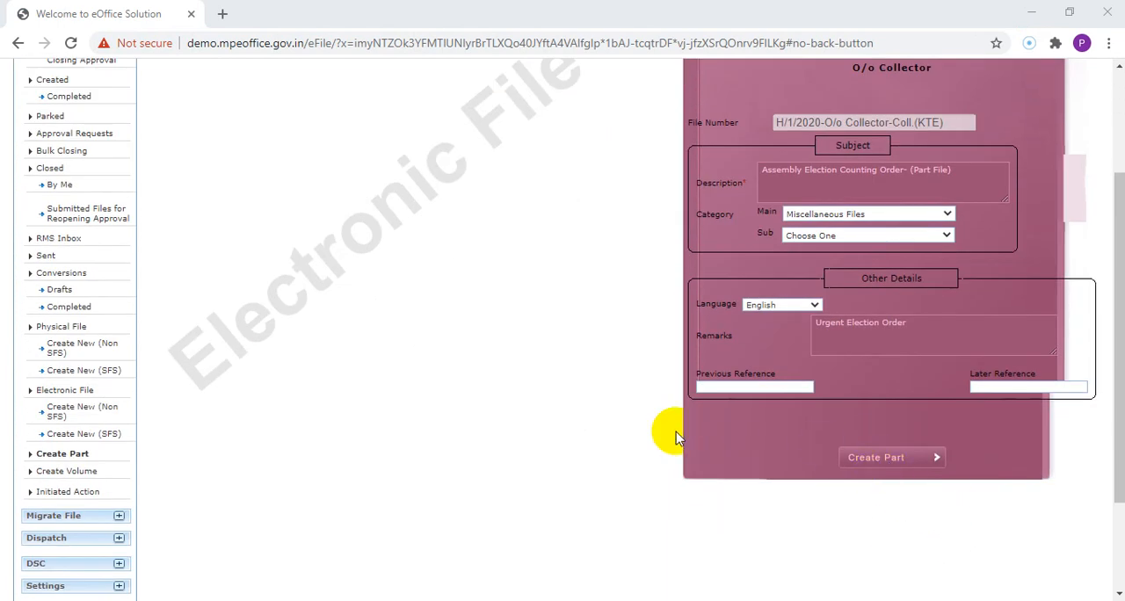
{"action": "scroll", "coordinate": [676, 437], "scroll_direction": "up", "scroll_amount": 1}
{"action": "scroll", "coordinate": [675, 430], "scroll_direction": "up", "scroll_amount": 1}
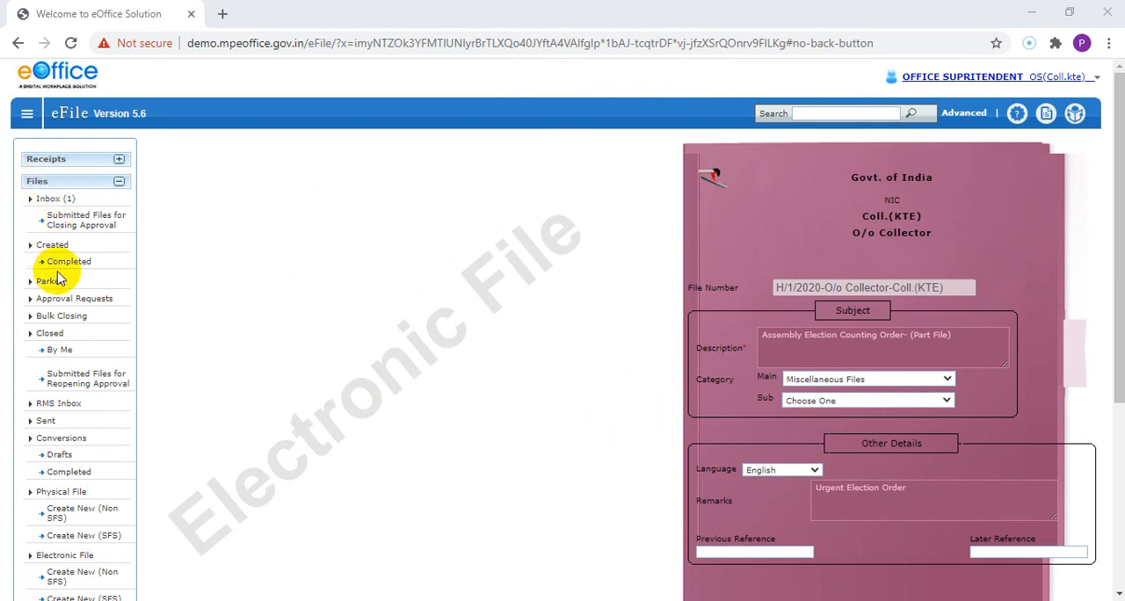
Step: Start a new part for file H/1/2020-O/o Collector-Coll.(KTE) from the list of sent files
{"action": "scroll", "coordinate": [55, 439], "scroll_direction": "down", "scroll_amount": 1}
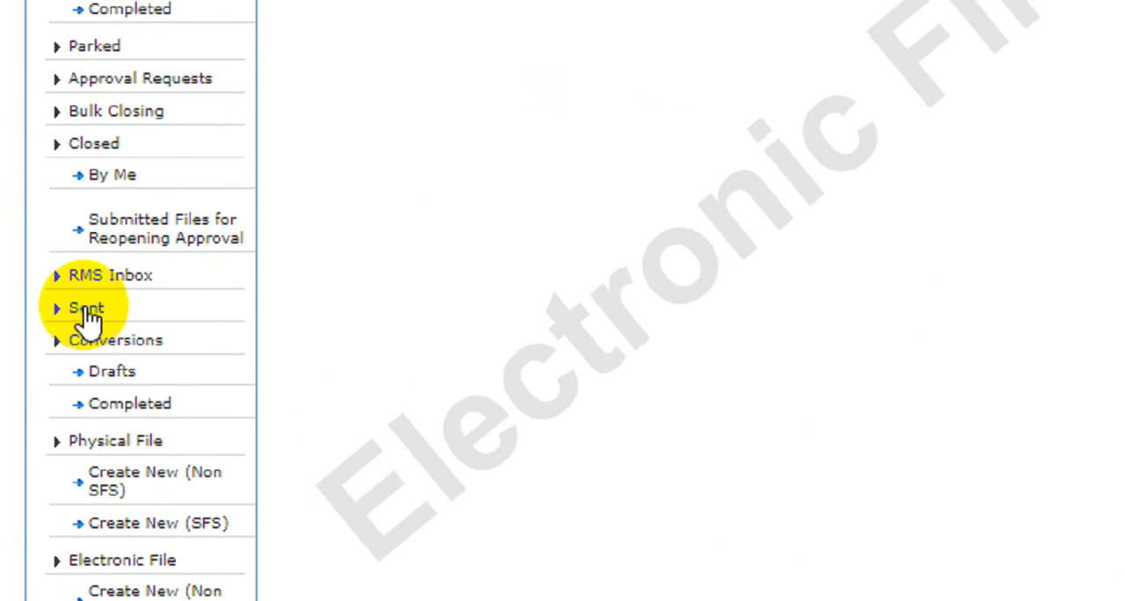
{"action": "left_click", "coordinate": [93, 306]}
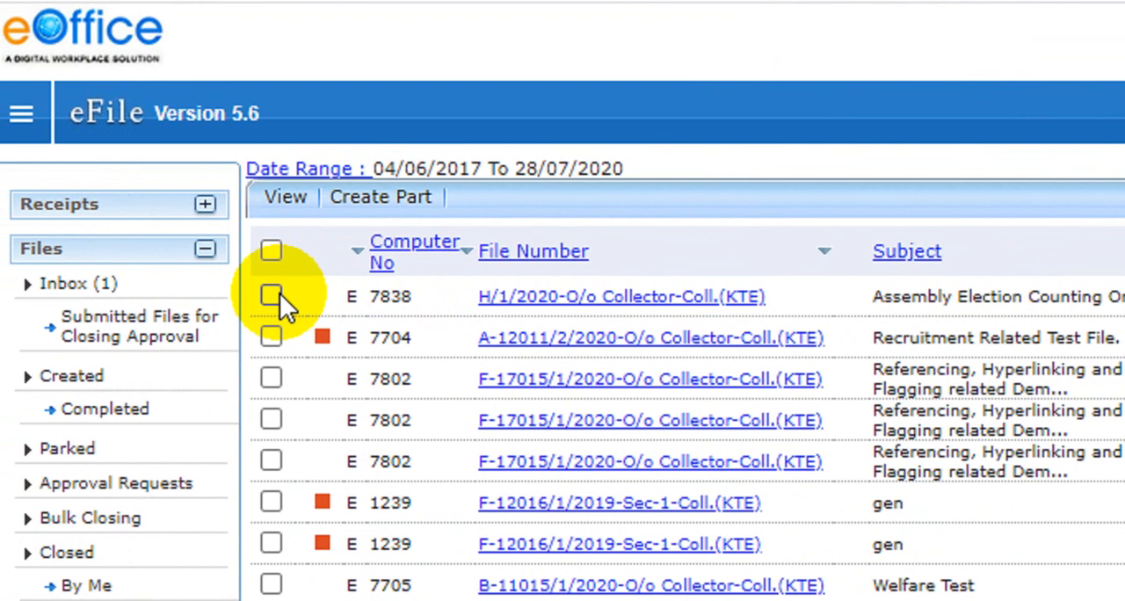
{"action": "left_click", "coordinate": [206, 294]}
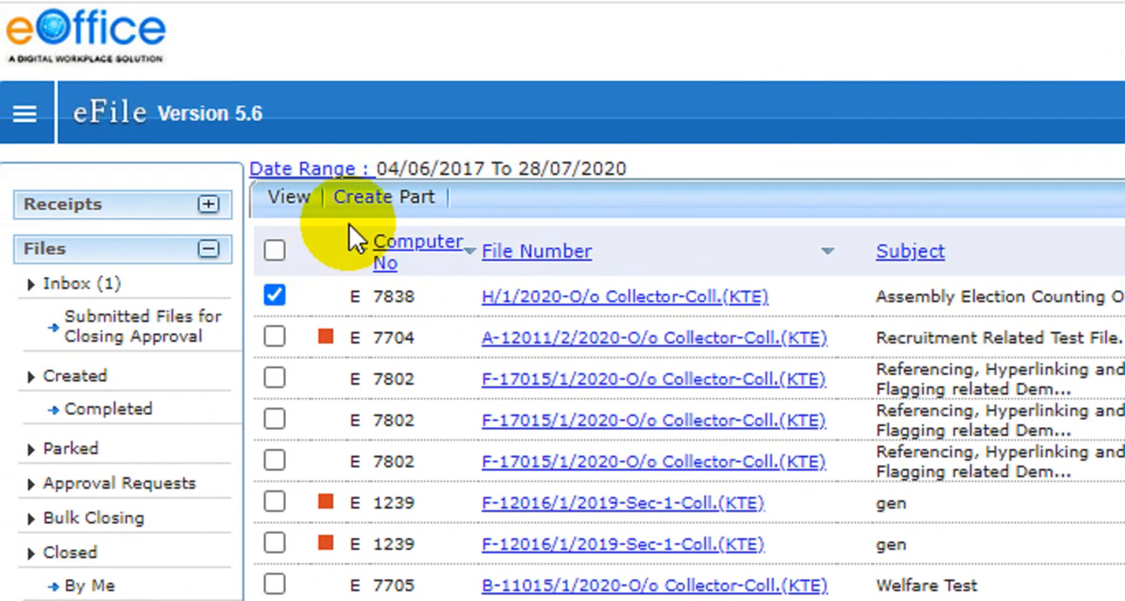
{"action": "left_click", "coordinate": [403, 197]}
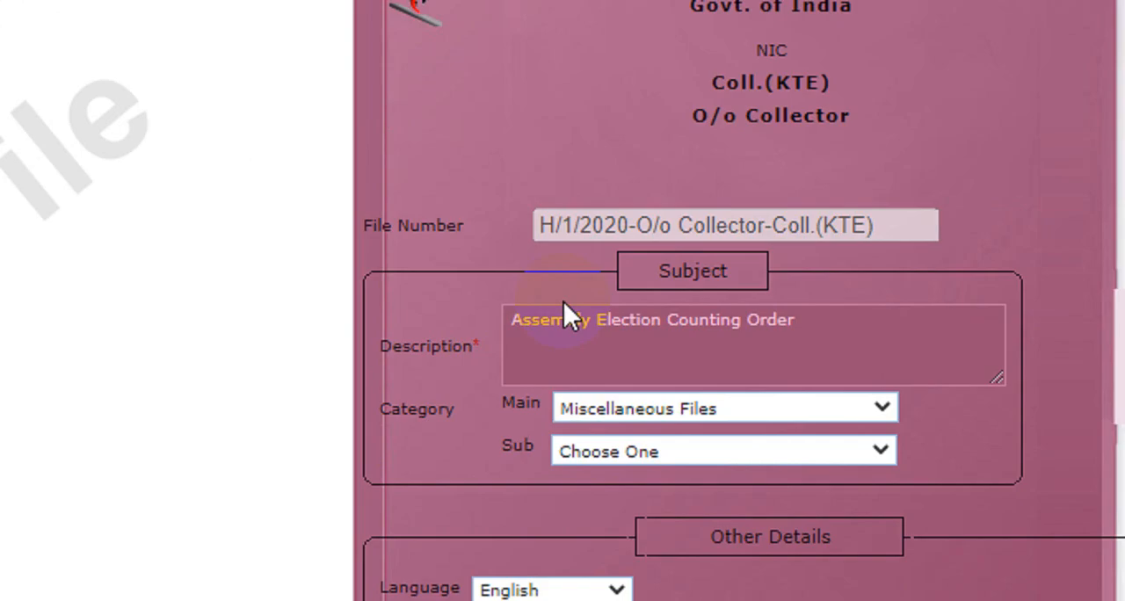
Step: Append " - (PART FILE)" to the subject description "Assembly Election Counting Order"
{"action": "left_click", "coordinate": [775, 288]}
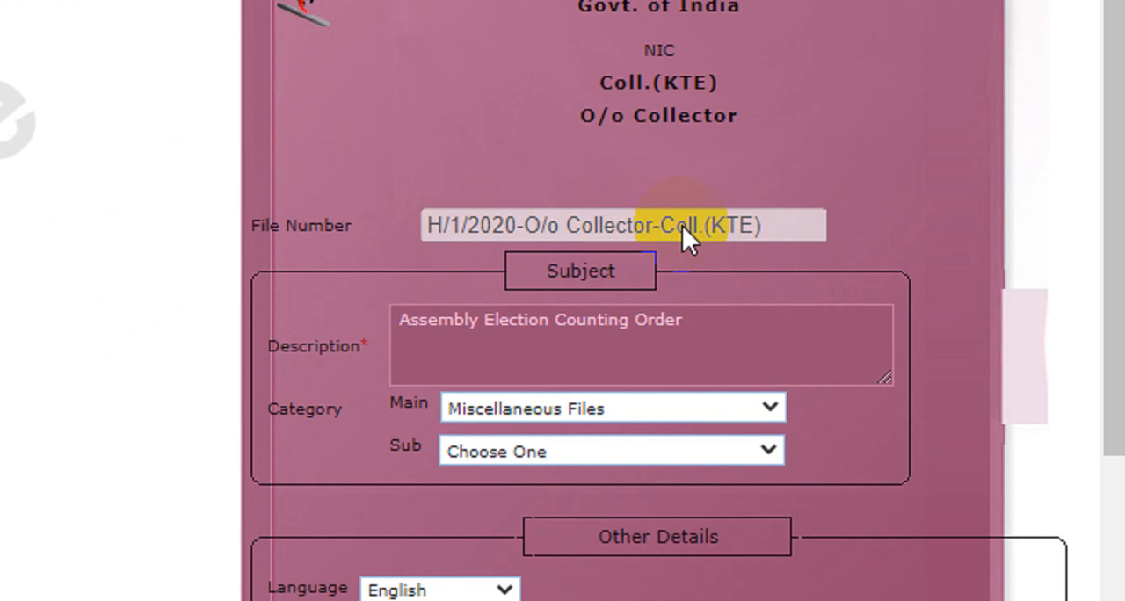
{"action": "double_click", "coordinate": [517, 322]}
{"action": "left_click", "coordinate": [726, 333]}
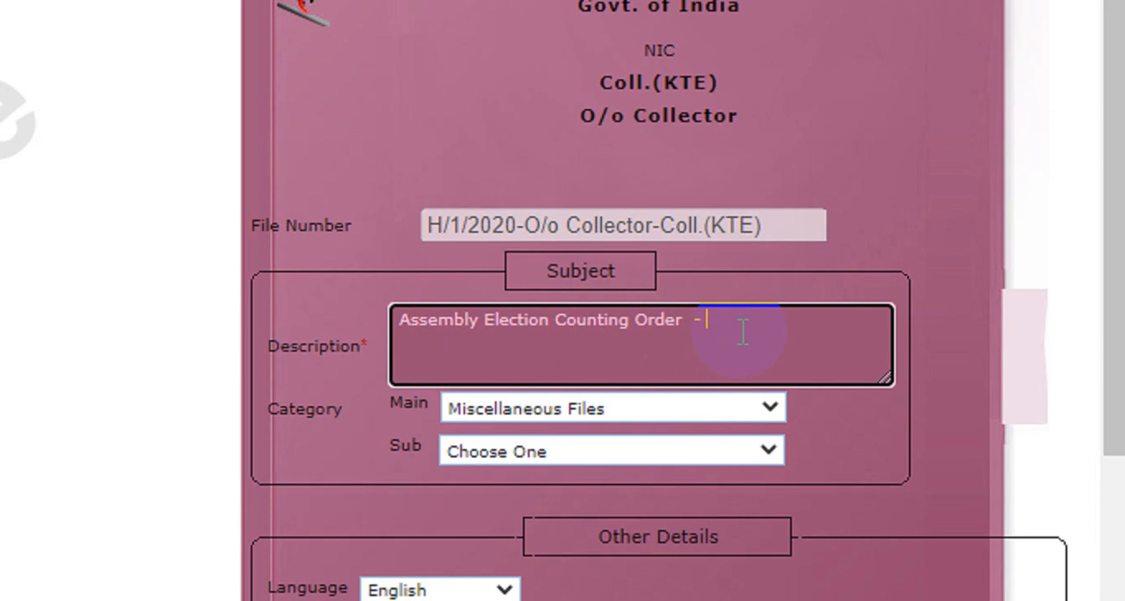
{"action": "type", "text": "PART FILE"}
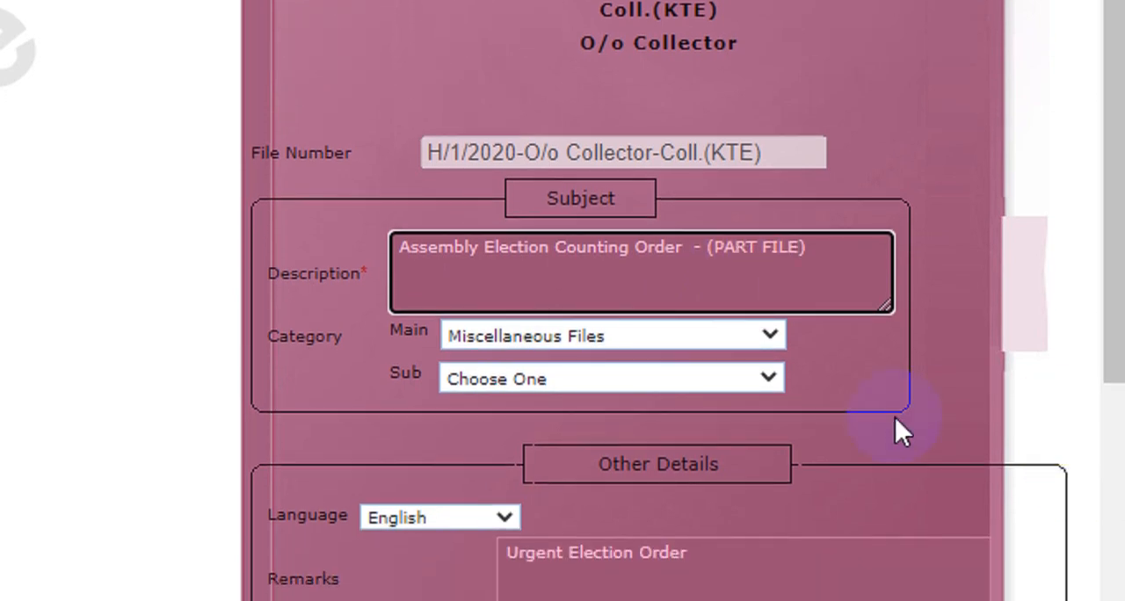
Step: Create the part of file H/1/2020-O/o Collector-Coll.(KTE) with the details filled in
{"action": "scroll", "coordinate": [727, 448], "scroll_direction": "down", "scroll_amount": 2}
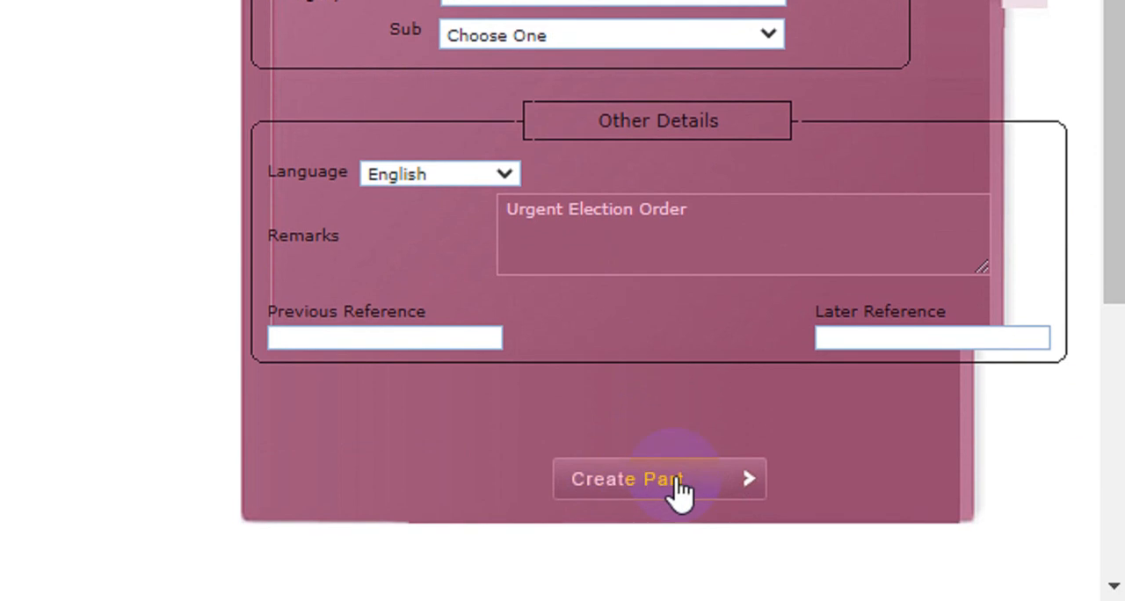
{"action": "left_click", "coordinate": [682, 491]}
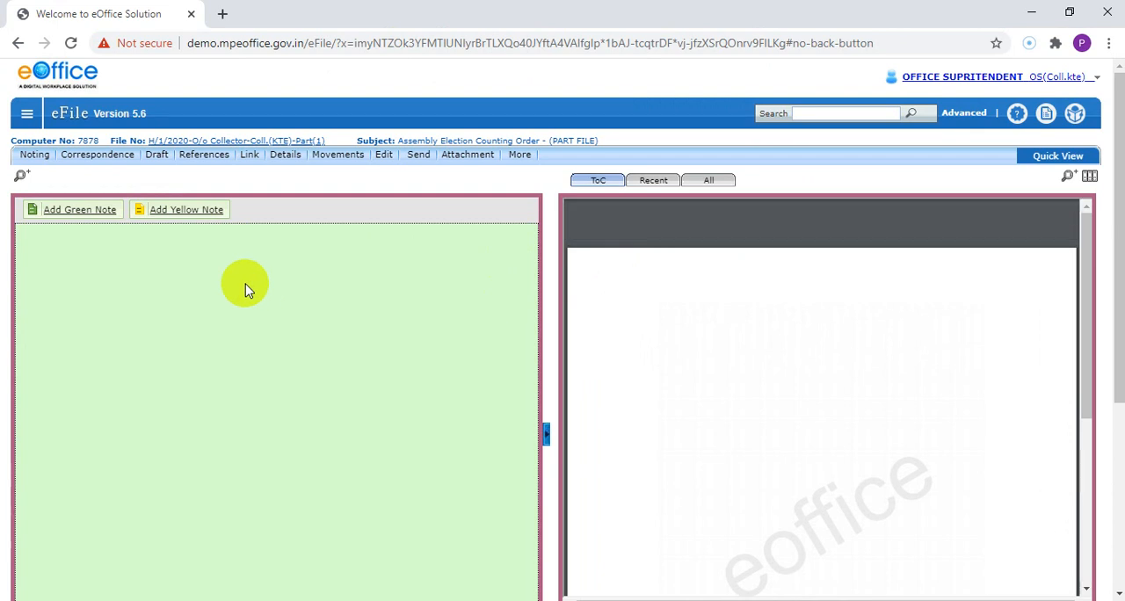
{"action": "left_click", "coordinate": [719, 341]}
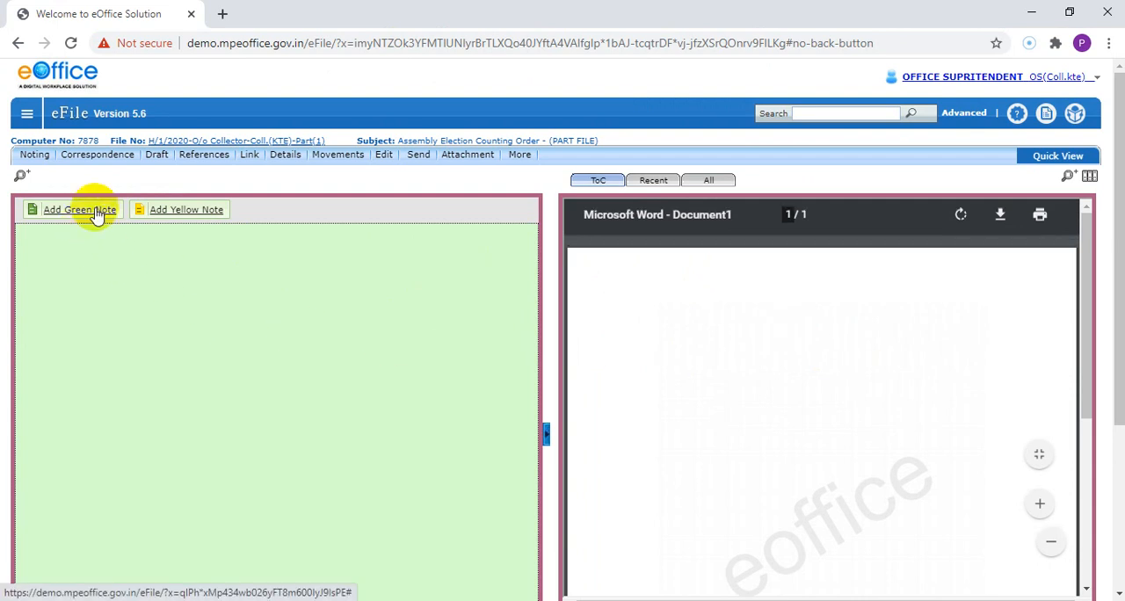
{"action": "left_click", "coordinate": [329, 366]}
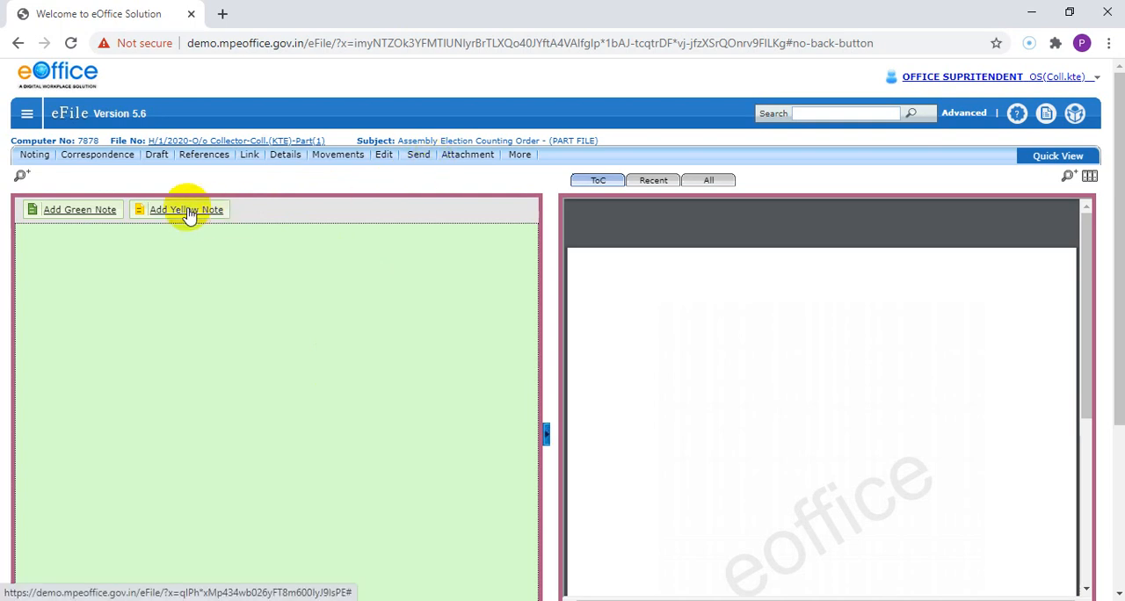
{"action": "left_click", "coordinate": [40, 159]}
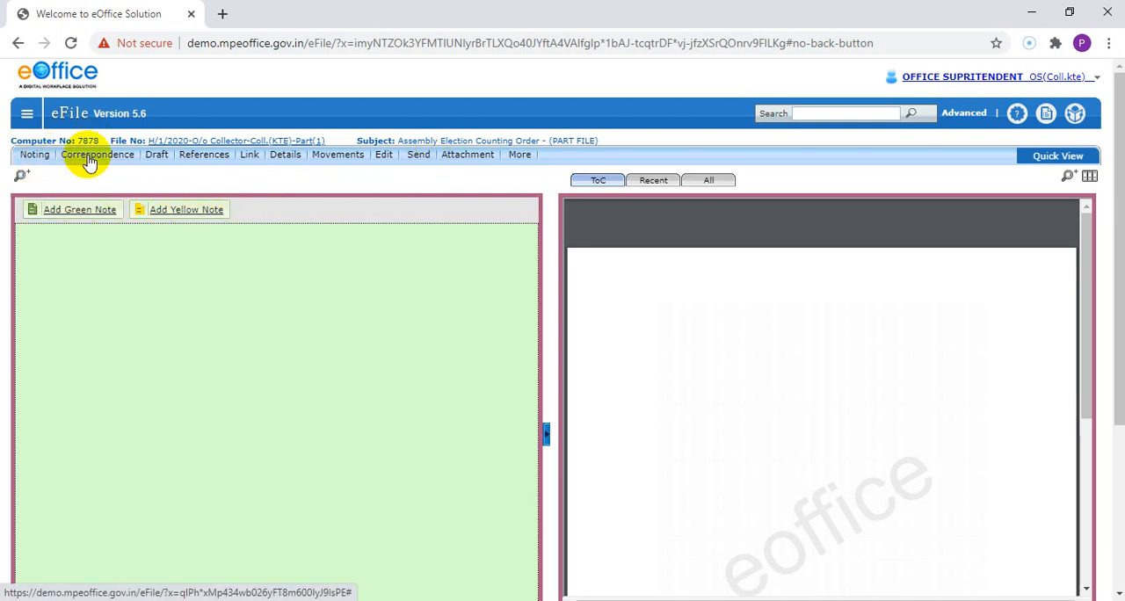
Step: Open the list of completed created files and examine the subject of the new part file
{"action": "left_click", "coordinate": [26, 117]}
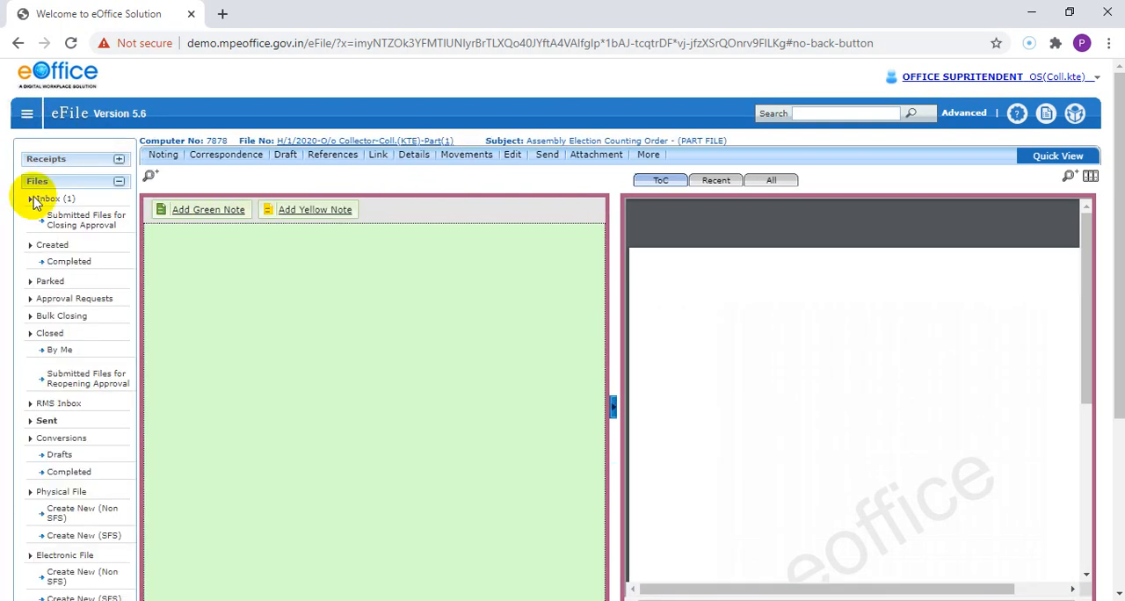
{"action": "left_click", "coordinate": [69, 264]}
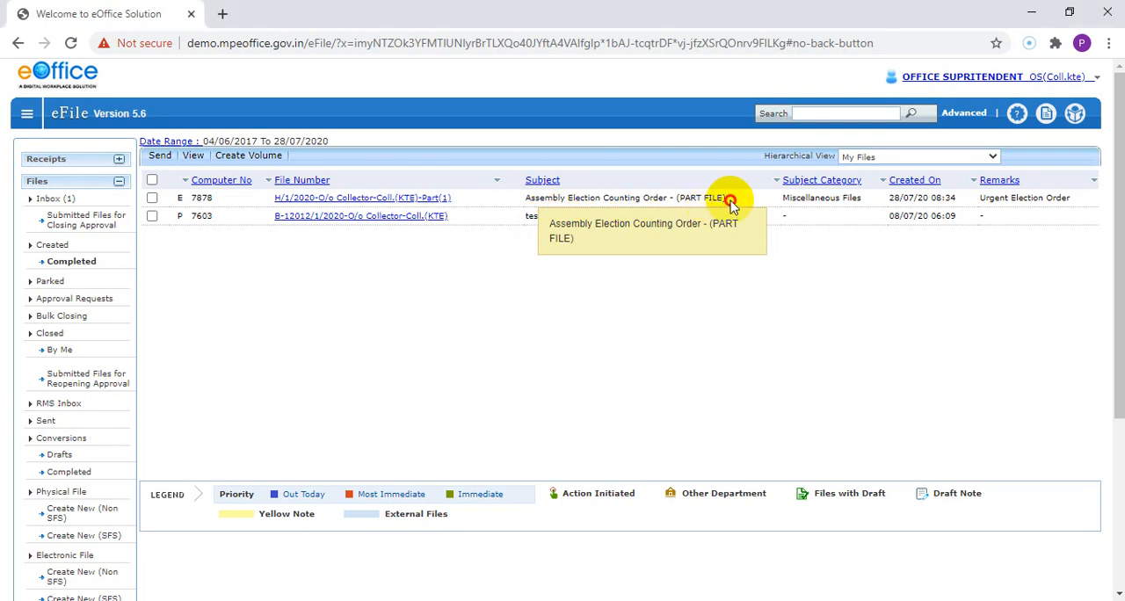
{"action": "left_click_drag", "start_coordinate": [726, 199], "coordinate": [678, 200]}
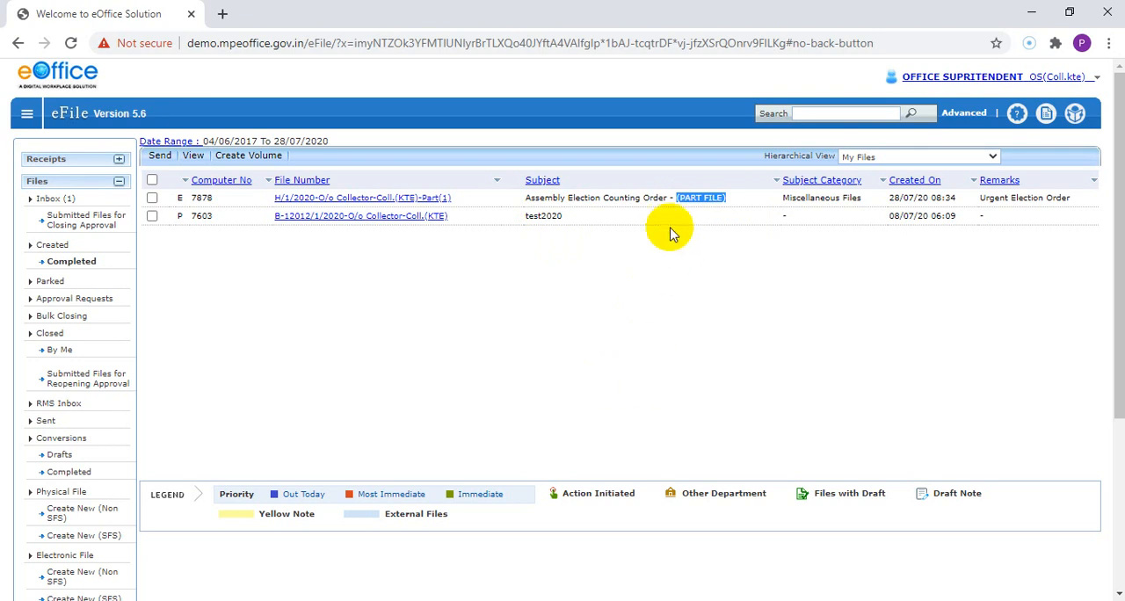
{"action": "left_click", "coordinate": [287, 297]}
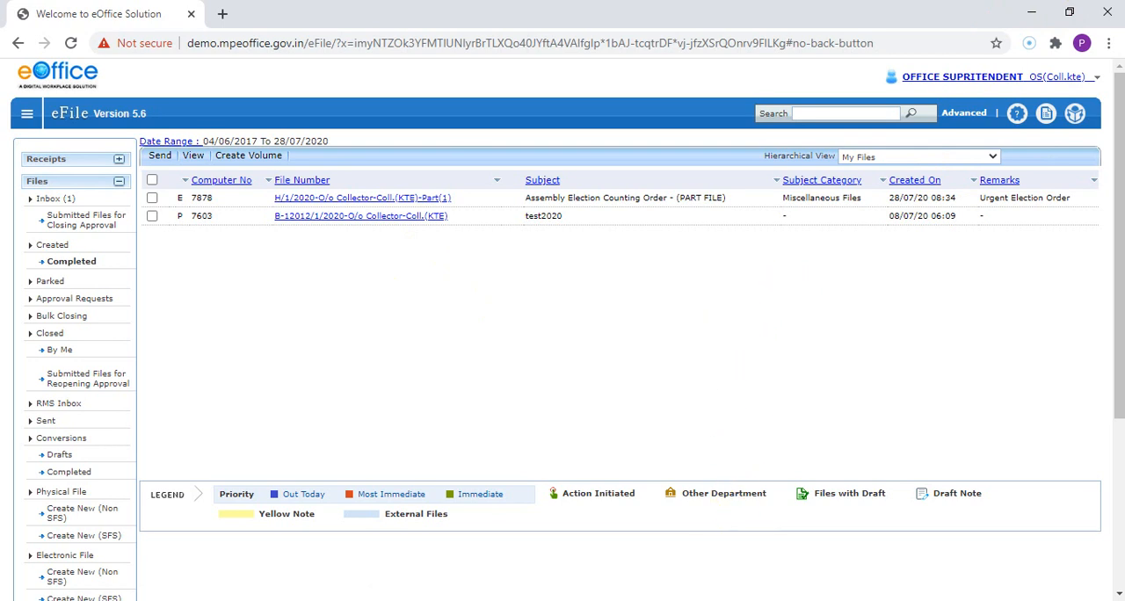
Step: Switch to the Collector's browser session and send the Assembly Election Counting Order file back to the Office Superintendent despite its blank note
{"action": "key", "text": "alt+Tab"}
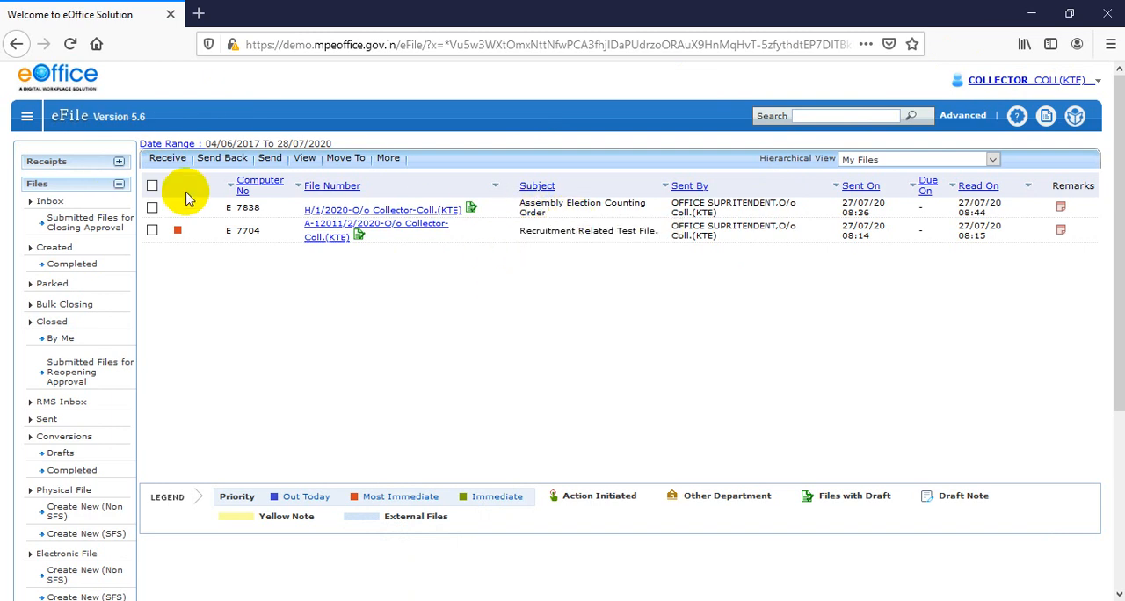
{"action": "left_click", "coordinate": [152, 208]}
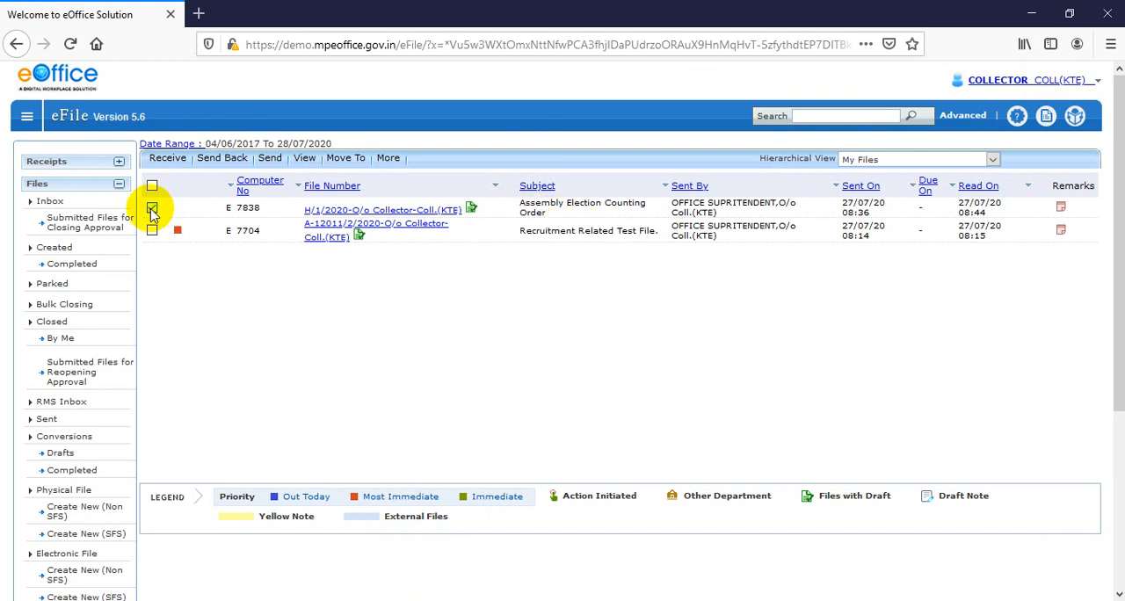
{"action": "left_click", "coordinate": [242, 165]}
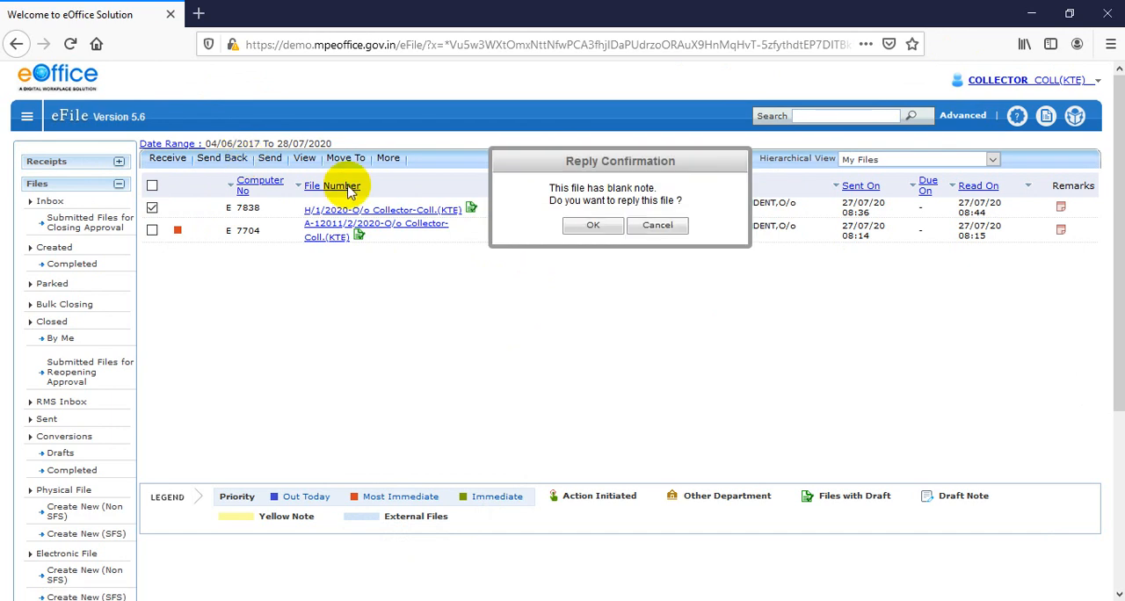
{"action": "left_click", "coordinate": [585, 231]}
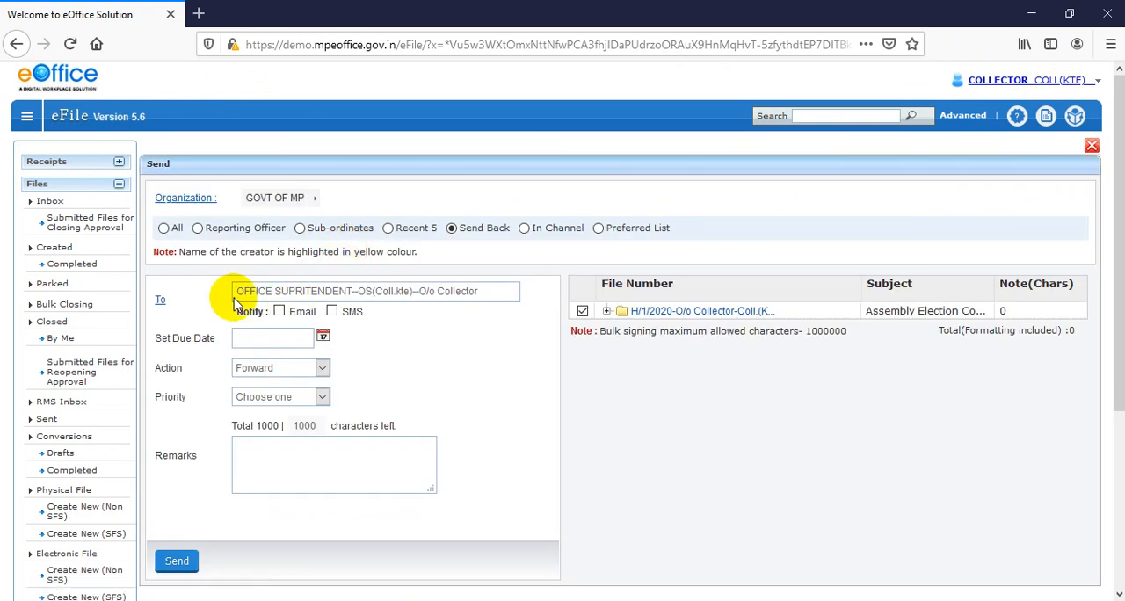
{"action": "left_click", "coordinate": [177, 563]}
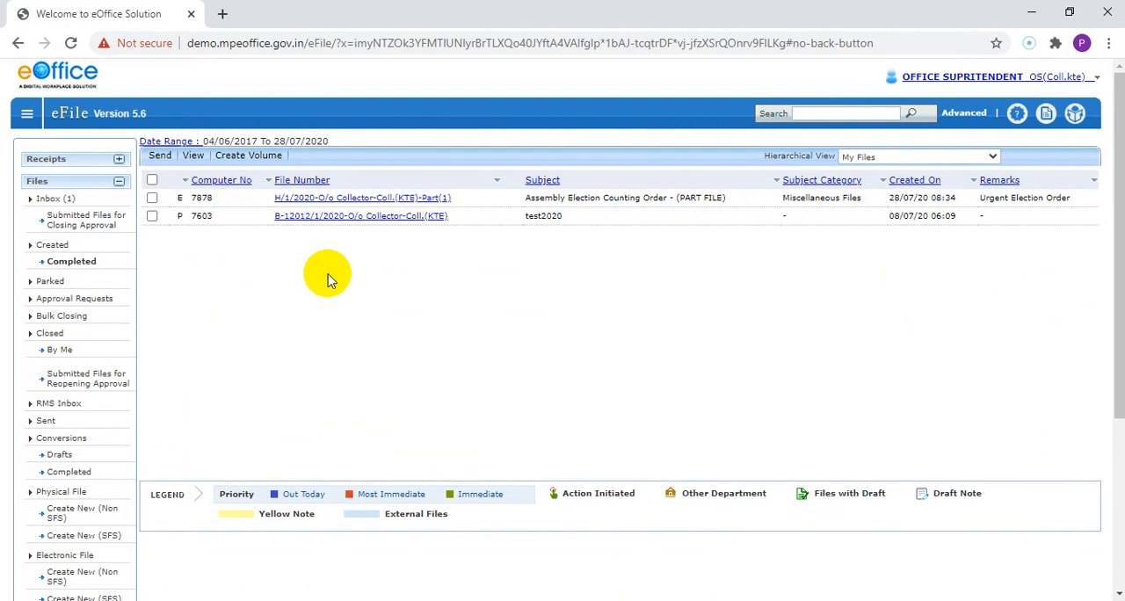
{"action": "left_click", "coordinate": [48, 200]}
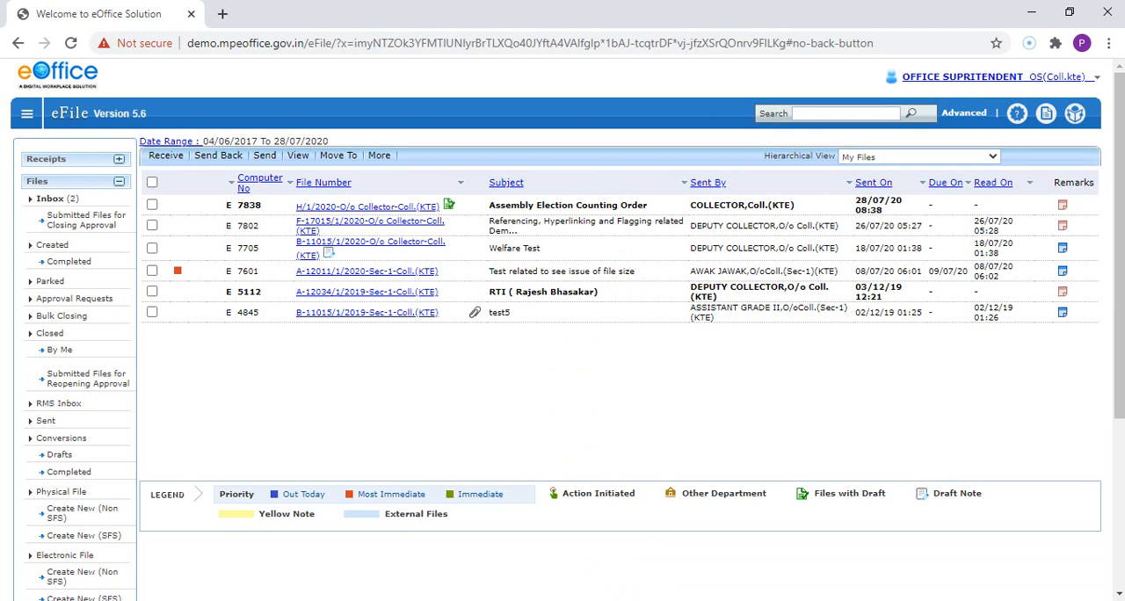
{"action": "left_click", "coordinate": [467, 600]}
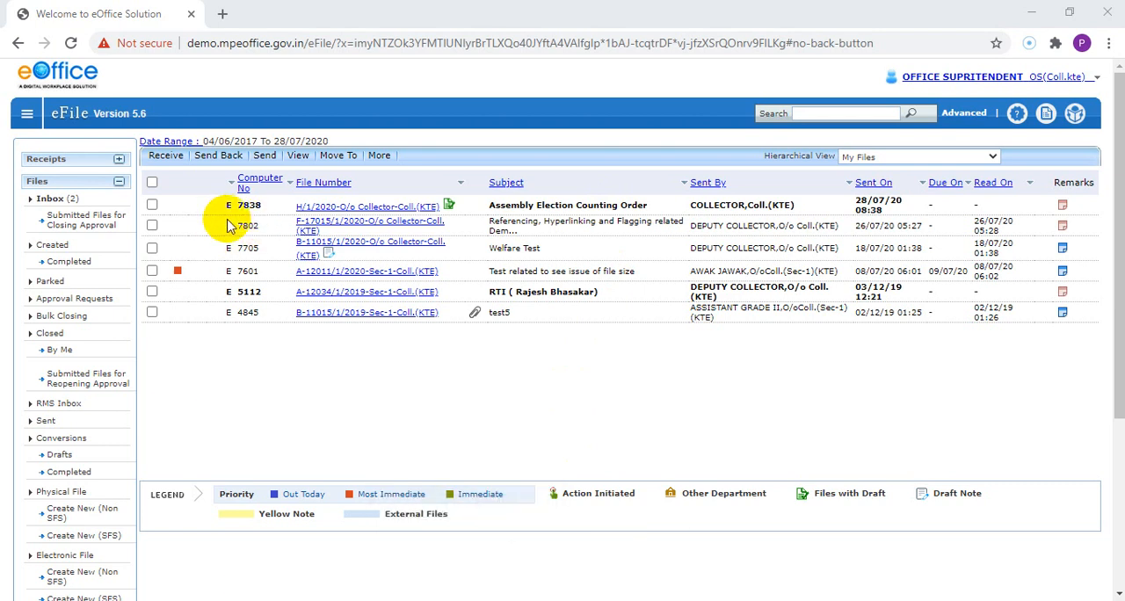
{"action": "left_click", "coordinate": [388, 211]}
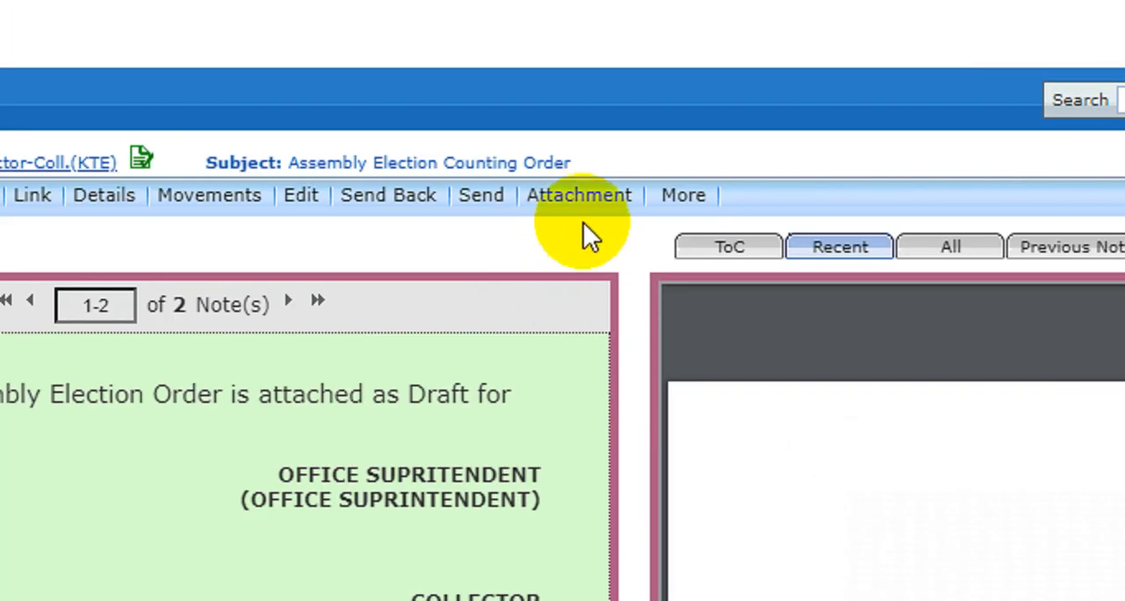
{"action": "left_click", "coordinate": [612, 216]}
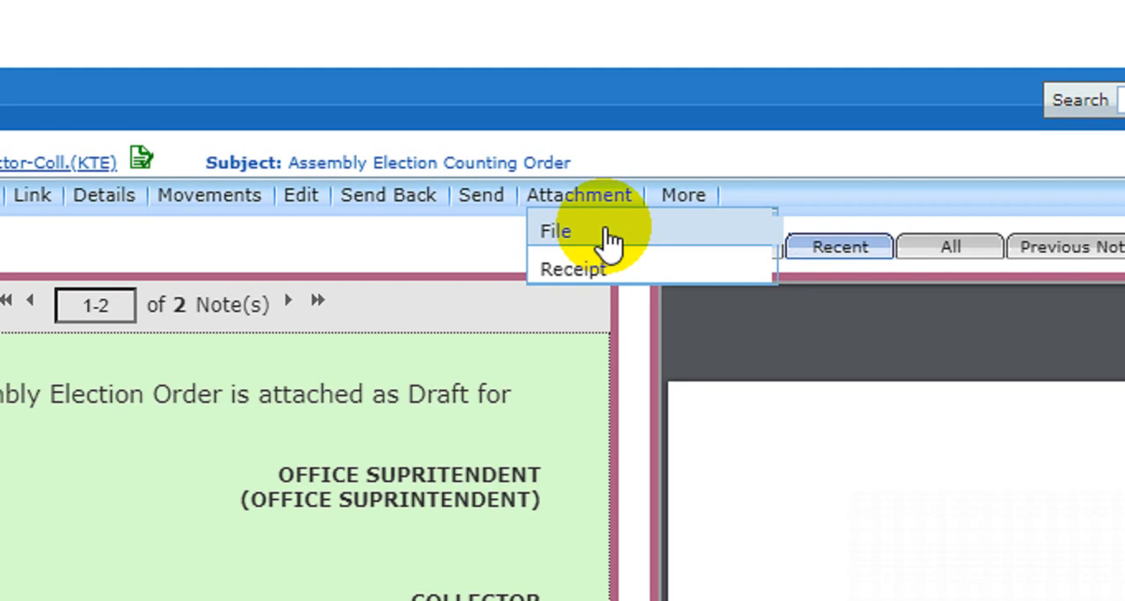
{"action": "left_click", "coordinate": [607, 229]}
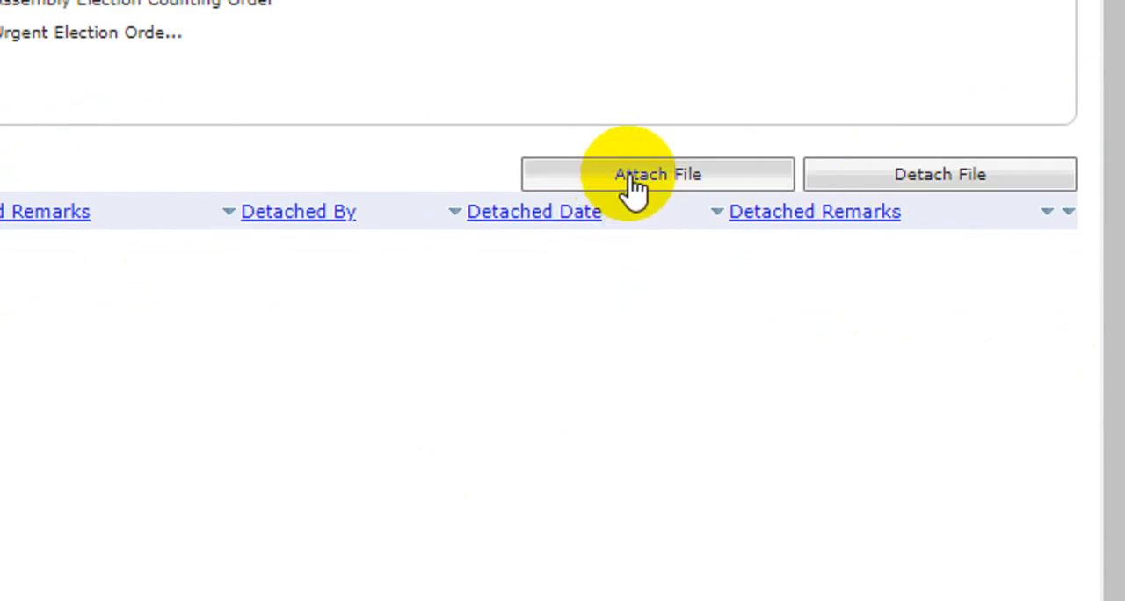
{"action": "left_click", "coordinate": [635, 187]}
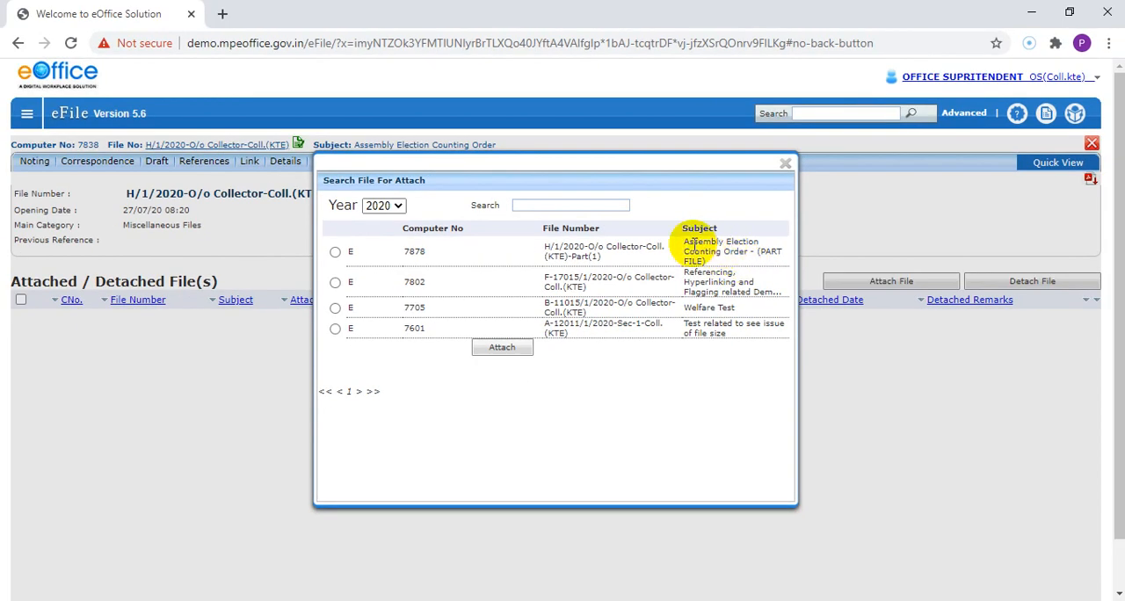
Step: Choose part file H/1/2020-O/o Collector-Coll.(KTE)-Part(1) from the 2020 files and request its attachment
{"action": "left_click_drag", "start_coordinate": [737, 233], "coordinate": [795, 272]}
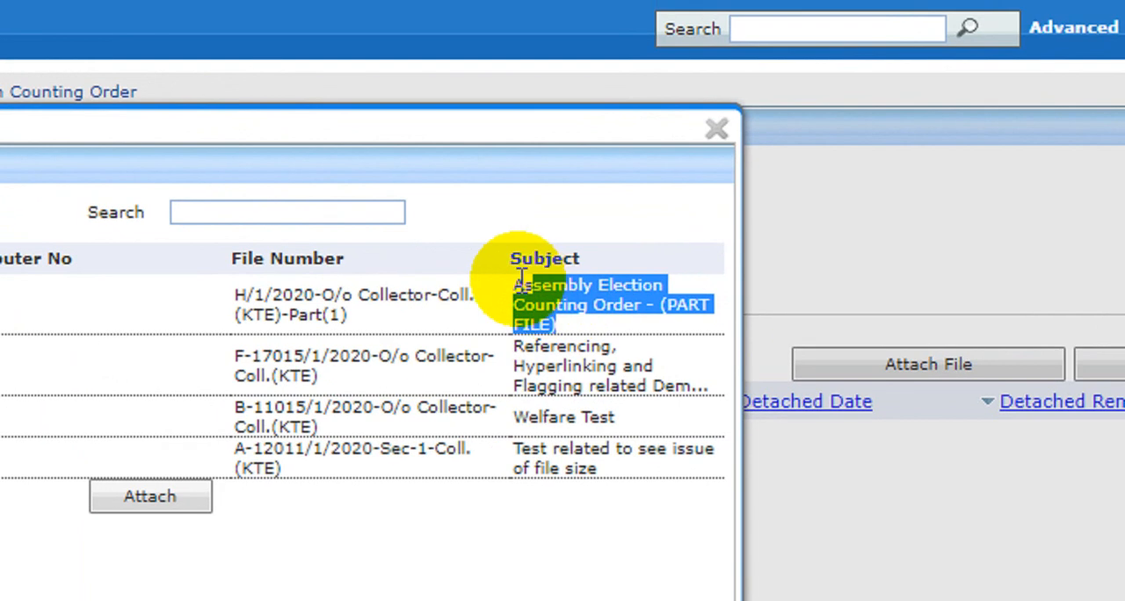
{"action": "left_click", "coordinate": [697, 245]}
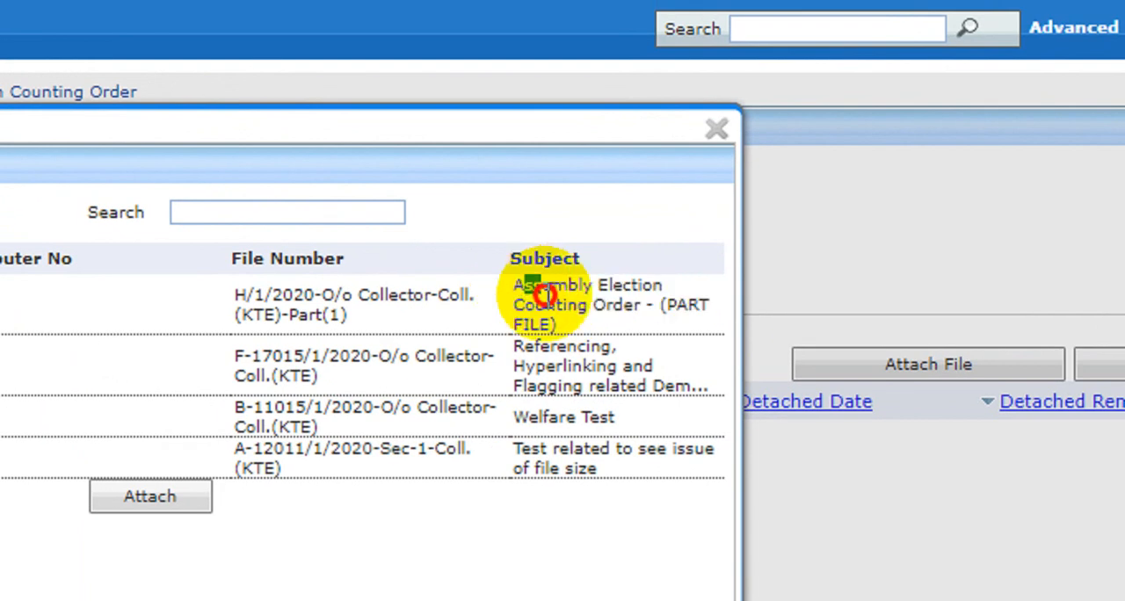
{"action": "left_click_drag", "start_coordinate": [543, 296], "coordinate": [681, 314]}
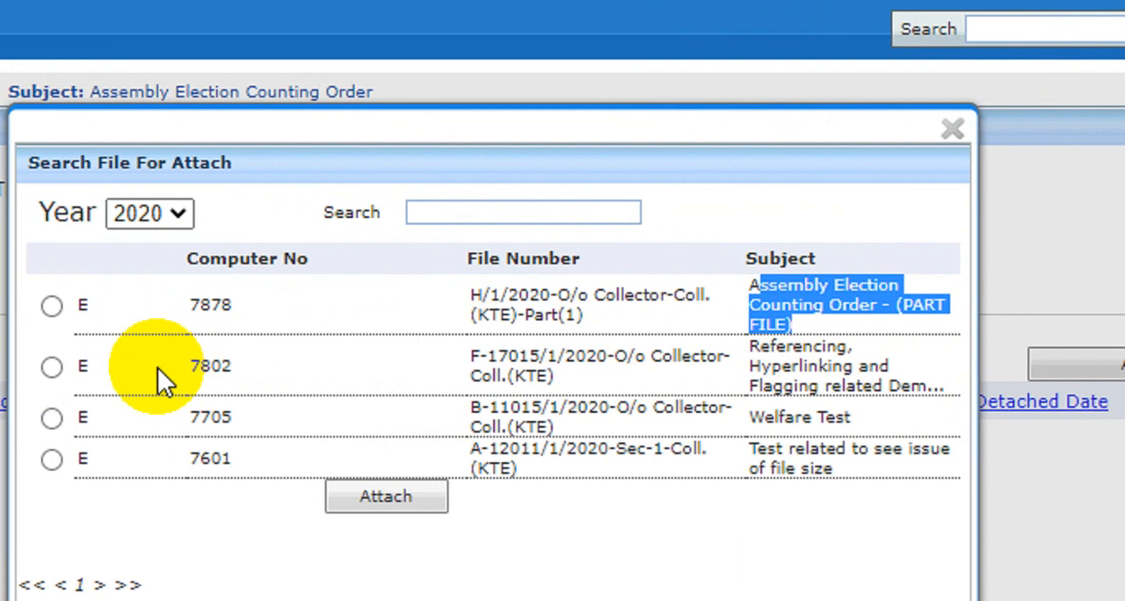
{"action": "left_click", "coordinate": [186, 305]}
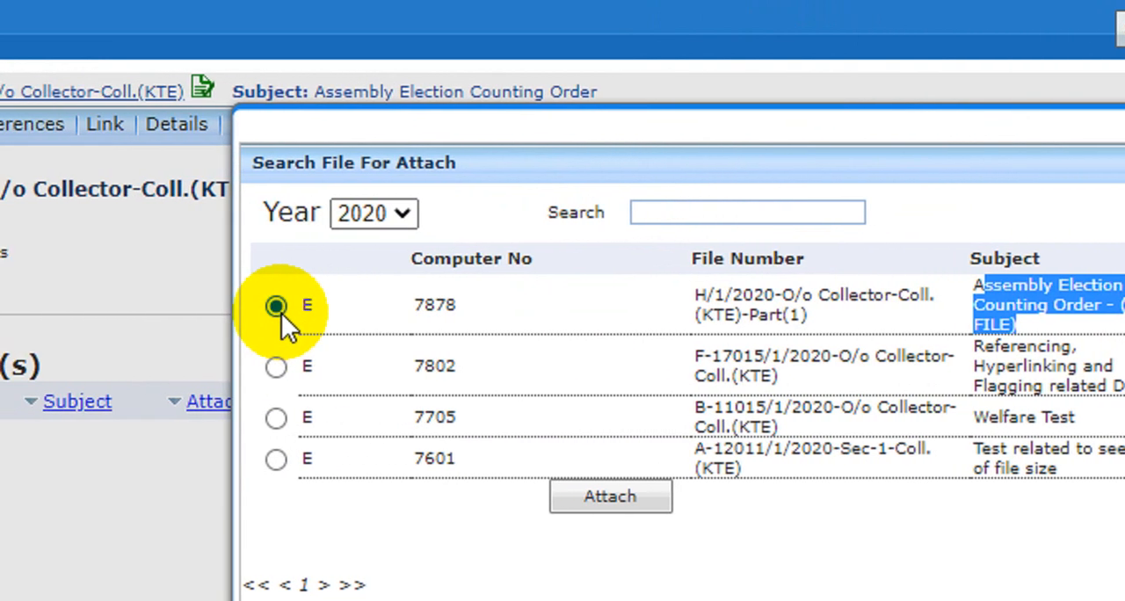
{"action": "left_click", "coordinate": [387, 220]}
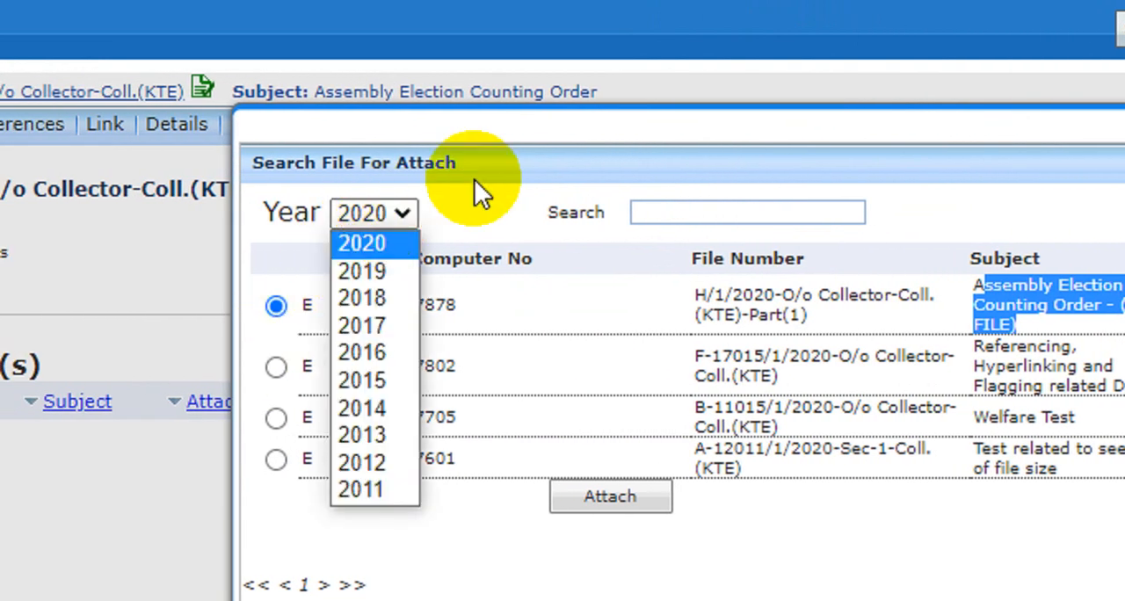
{"action": "left_click", "coordinate": [616, 224]}
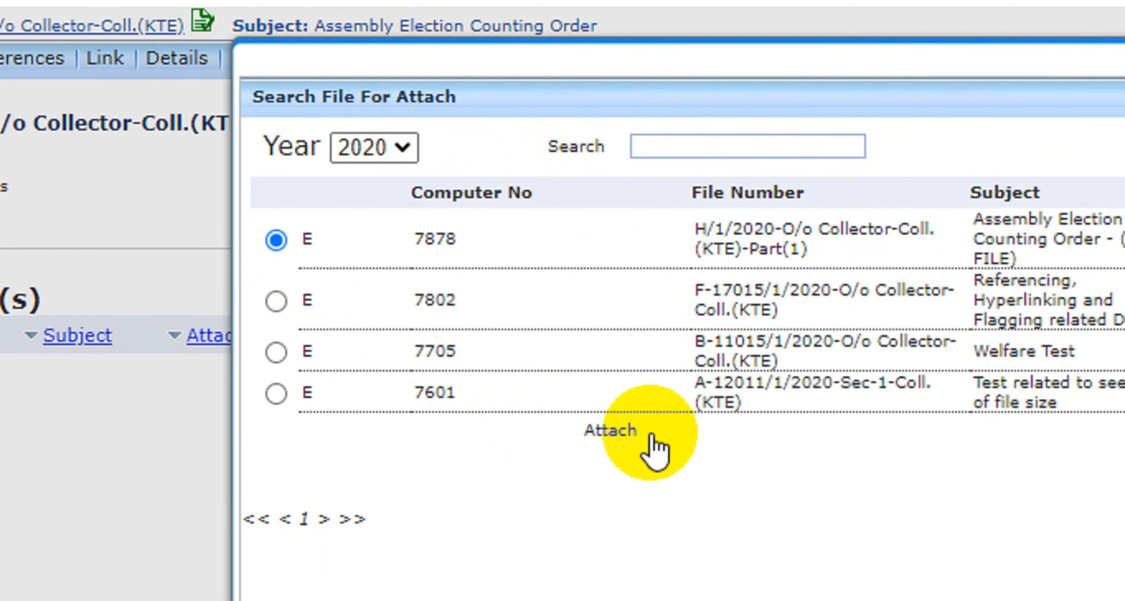
{"action": "left_click", "coordinate": [652, 482]}
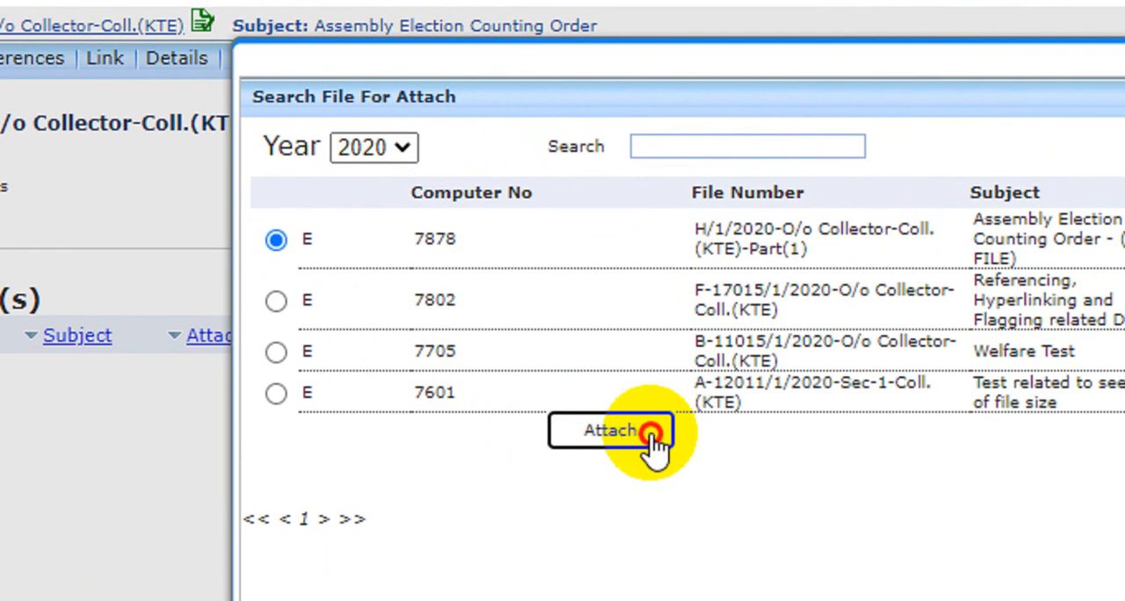
Step: Enter "Main File is available and completed" as the remark for attaching the part file
{"action": "left_click", "coordinate": [691, 162]}
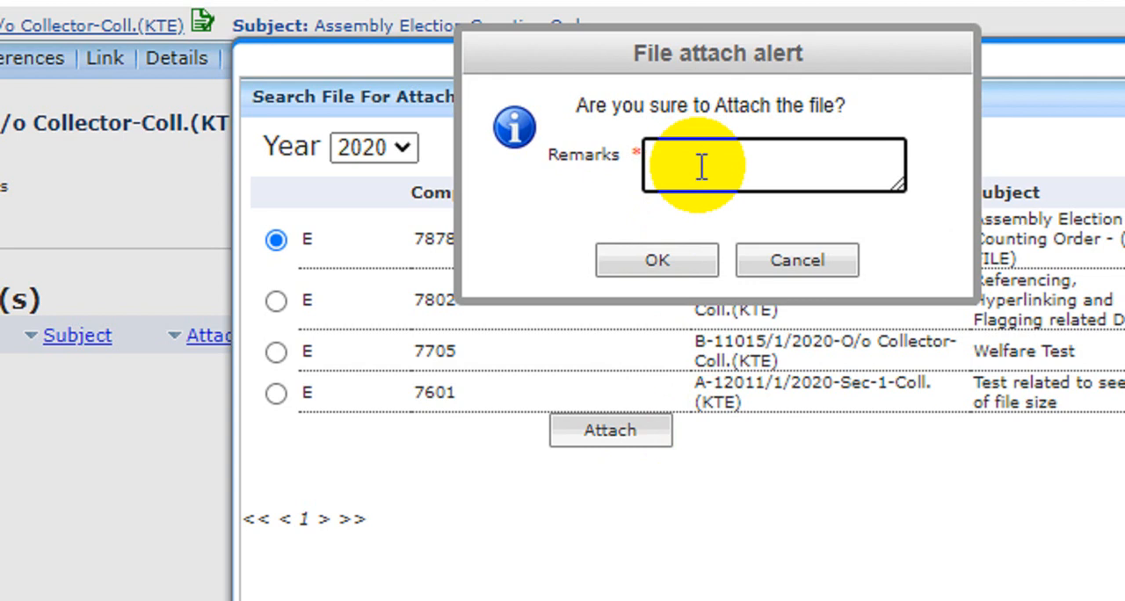
{"action": "type", "text": "Main-GI"}
{"action": "key", "text": "BackSpace"}
{"action": "key", "text": "BackSpace"}
{"action": "type", "text": "File "}
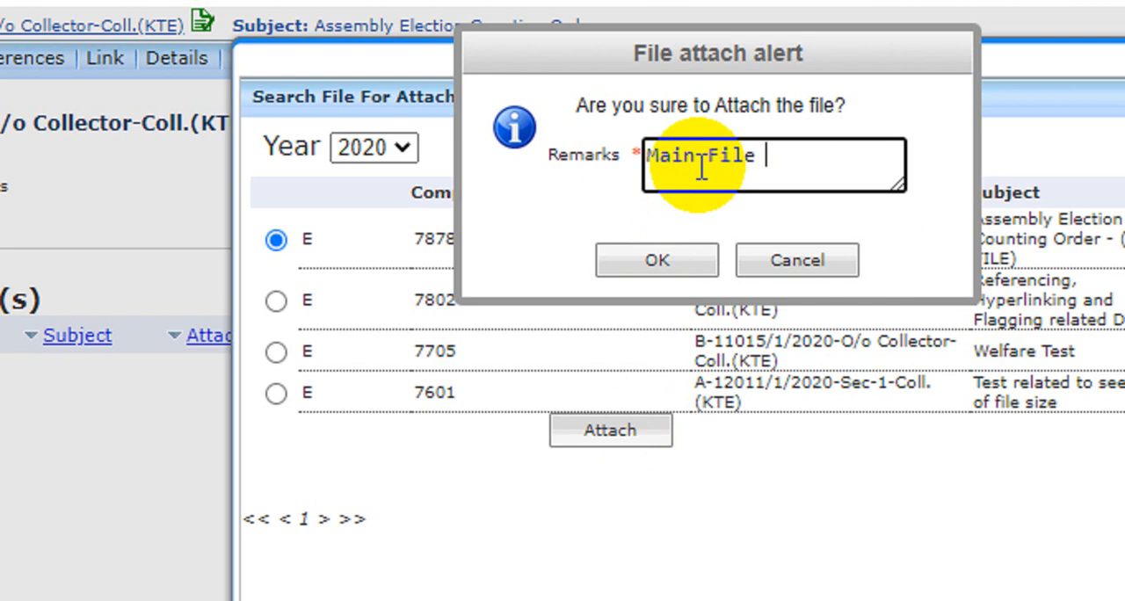
{"action": "type", "text": "is ava"}
{"action": "key", "text": "BackSpace"}
{"action": "type", "text": "vailable"}
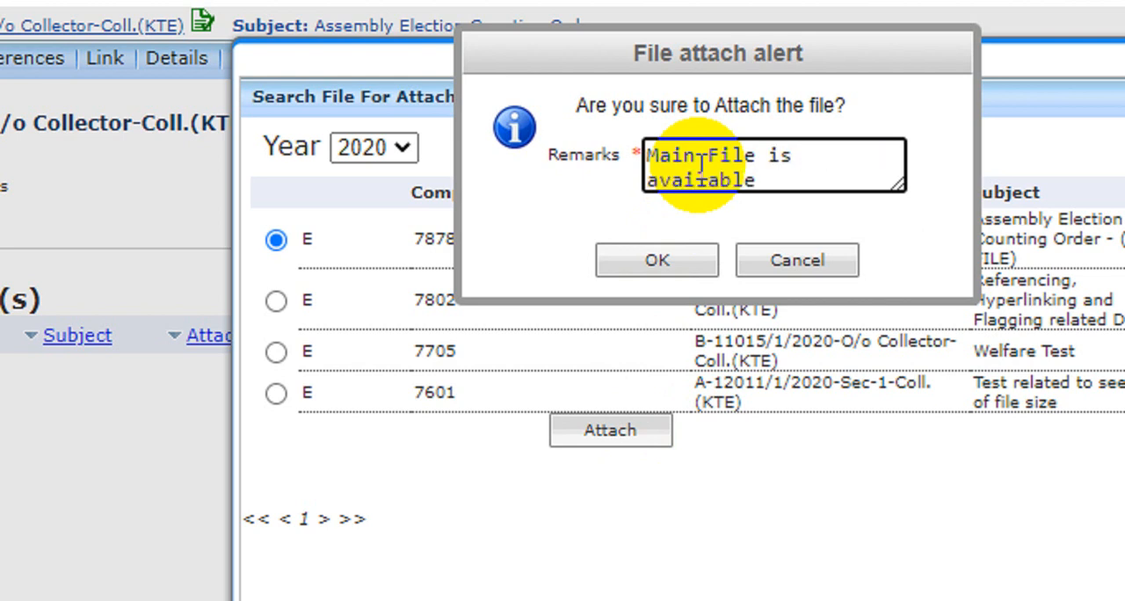
{"action": "type", "text": " and co"}
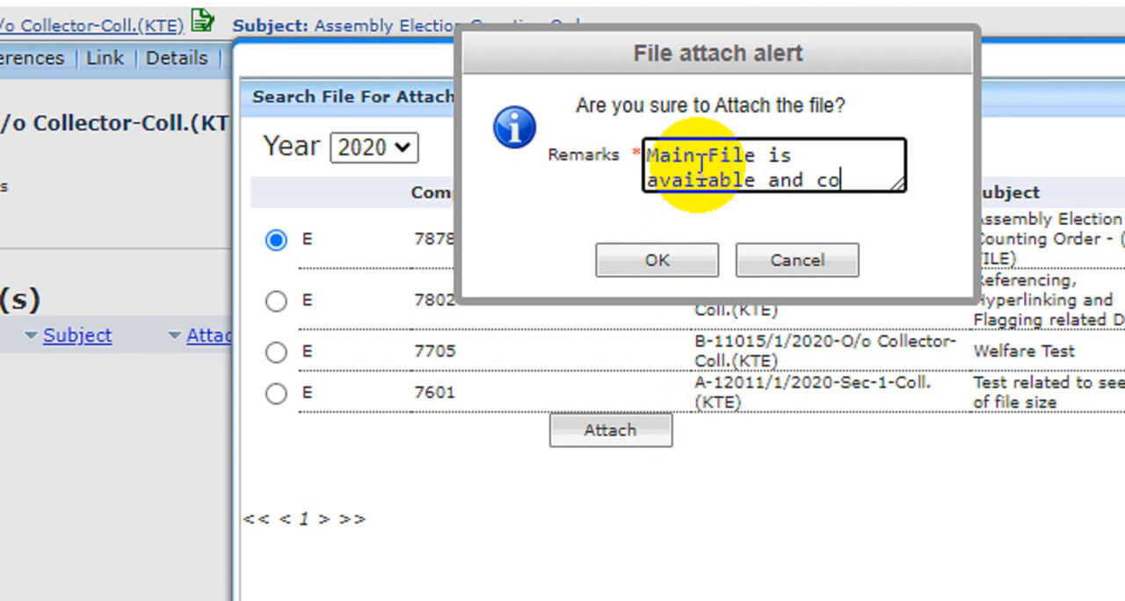
{"action": "type", "text": "mpleted"}
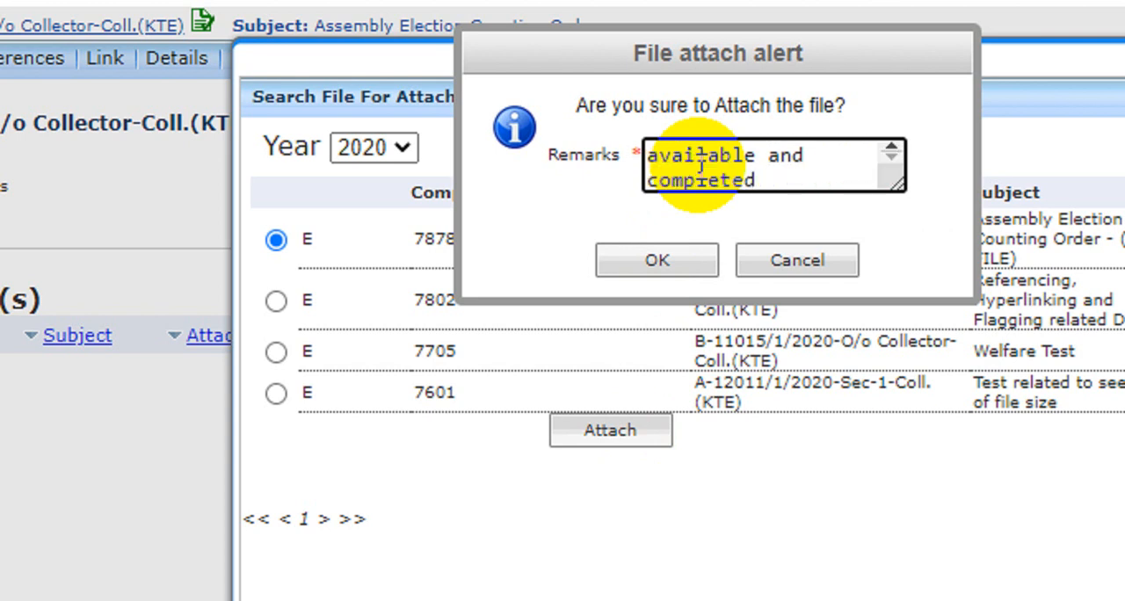
Step: Change the remark's ending to "and Part file is completed." and confirm attaching the part file to the main file
{"action": "key", "text": "Up"}
{"action": "key", "text": "Right"}
{"action": "key", "text": "Right"}
{"action": "key", "text": "Right"}
{"action": "type", "text": "Part file"}
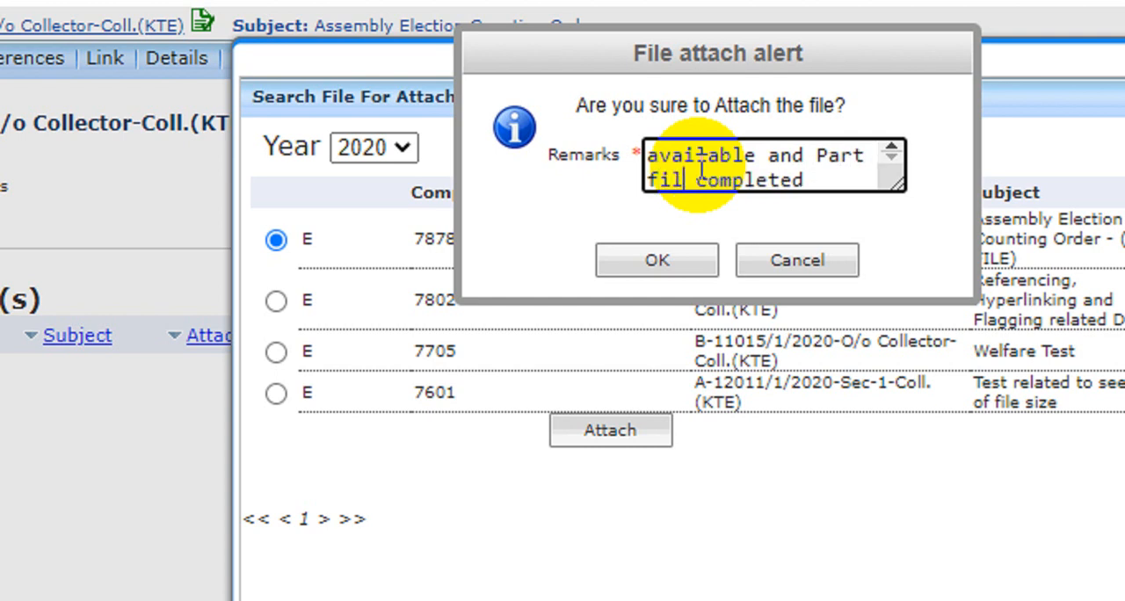
{"action": "type", "text": " is completed"}
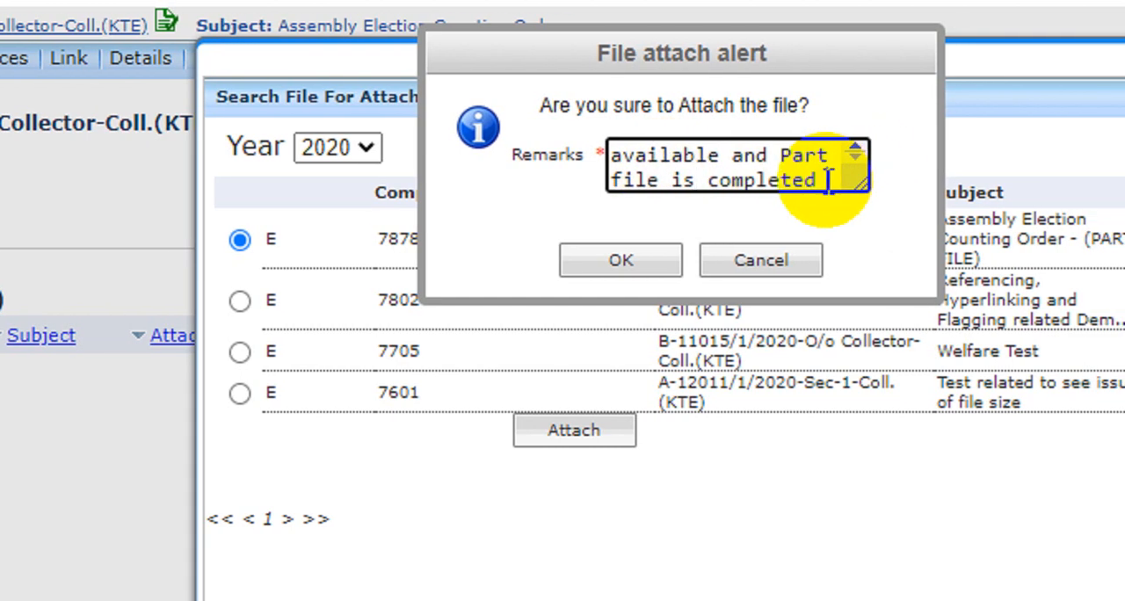
{"action": "type", "text": "."}
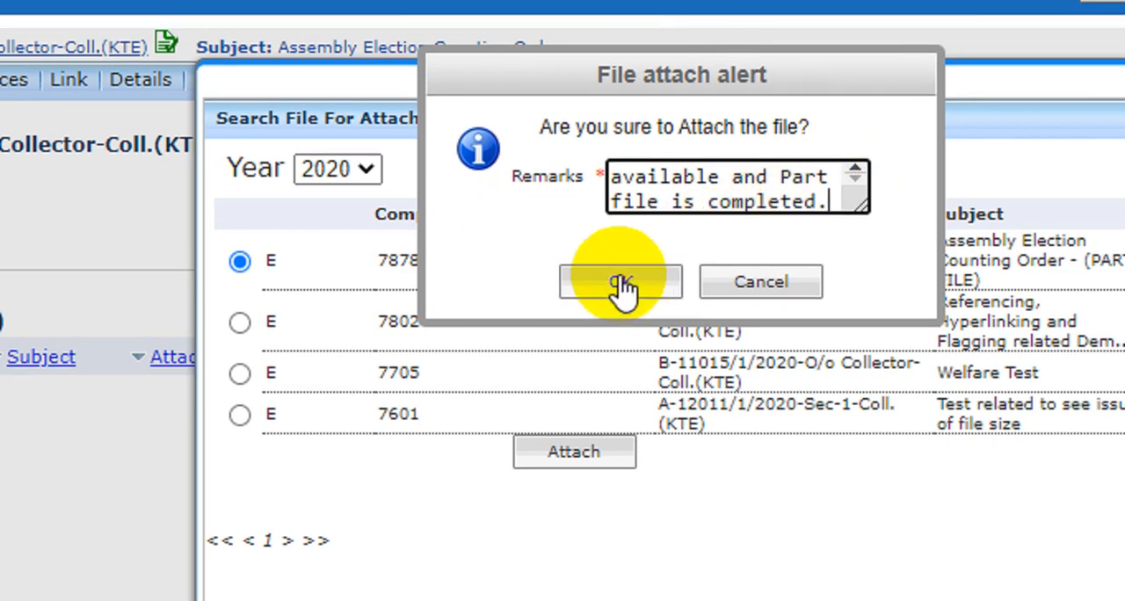
{"action": "left_click", "coordinate": [622, 281]}
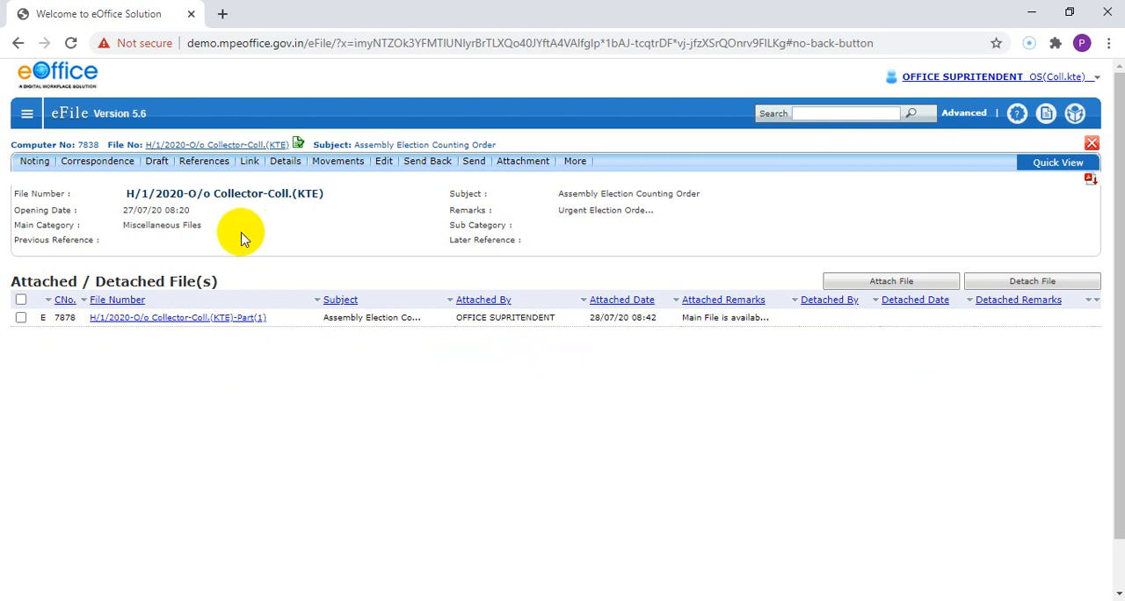
{"action": "left_click", "coordinate": [21, 318]}
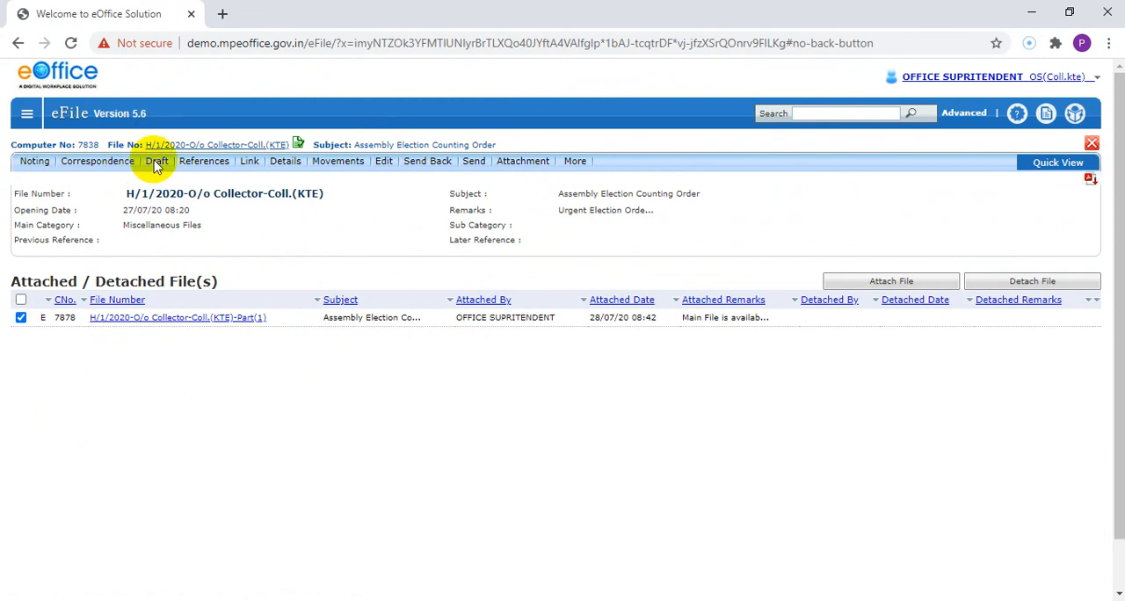
{"action": "mouse_move", "coordinate": [235, 175]}
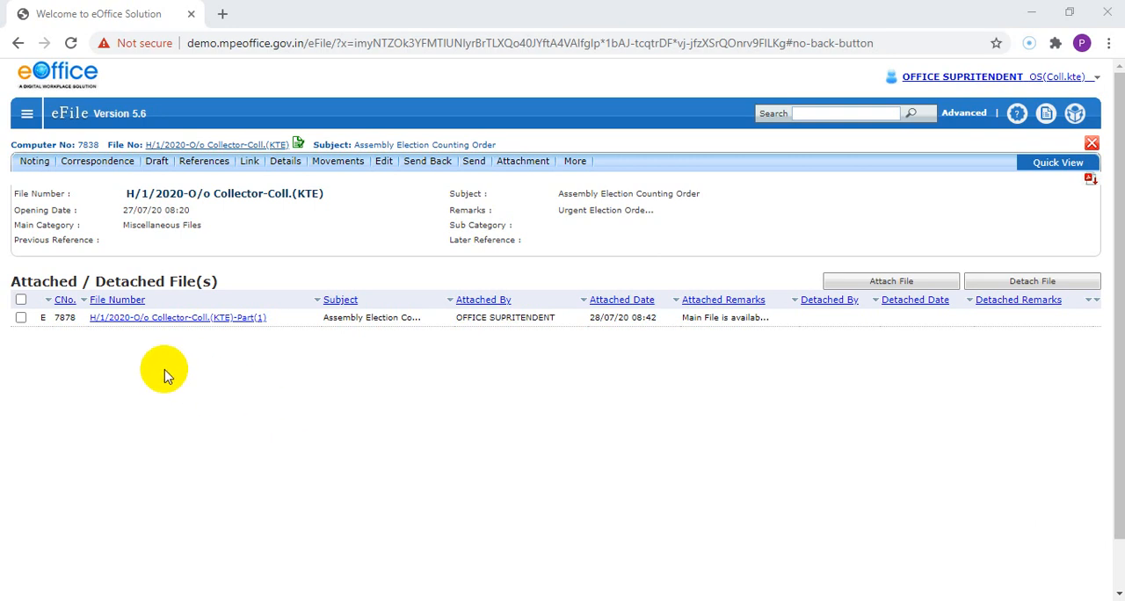
Step: Check the Office Superintendent's completed created files for the part file
{"action": "left_click", "coordinate": [27, 118]}
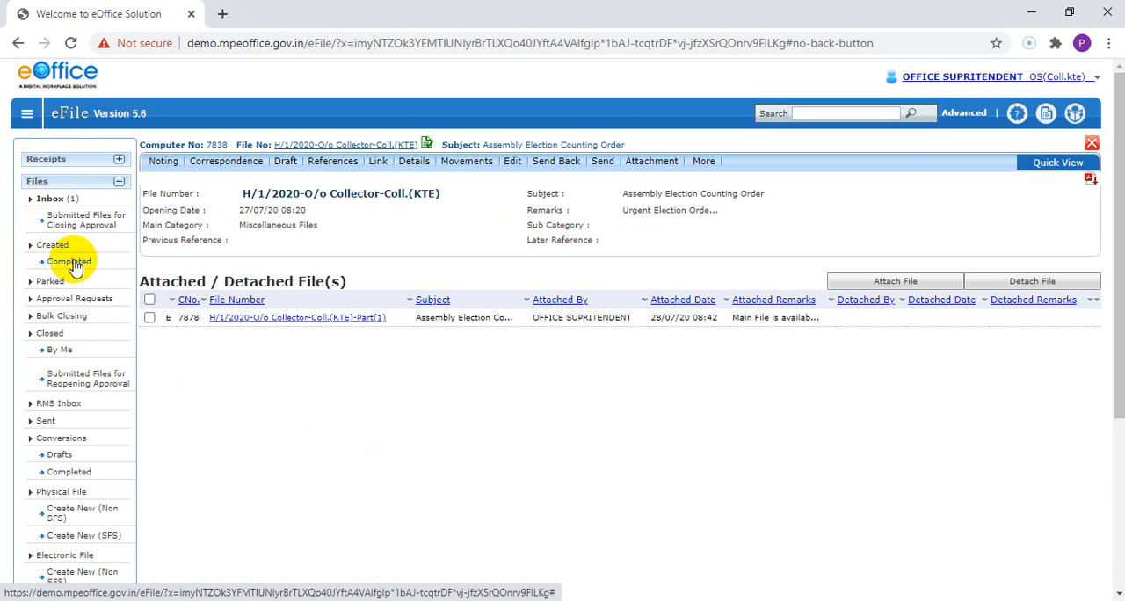
{"action": "left_click", "coordinate": [70, 262]}
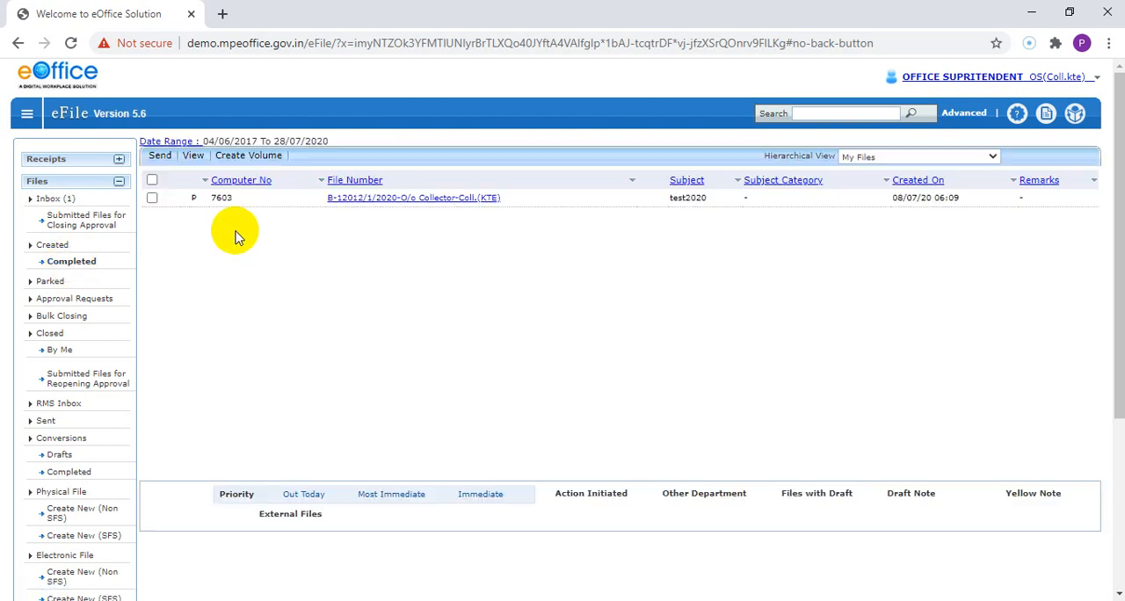
{"action": "mouse_move", "coordinate": [668, 199]}
{"action": "left_mouse_down"}
{"action": "mouse_move", "coordinate": [693, 205]}
{"action": "mouse_move", "coordinate": [664, 209]}
{"action": "left_mouse_up"}
{"action": "left_click", "coordinate": [632, 240]}
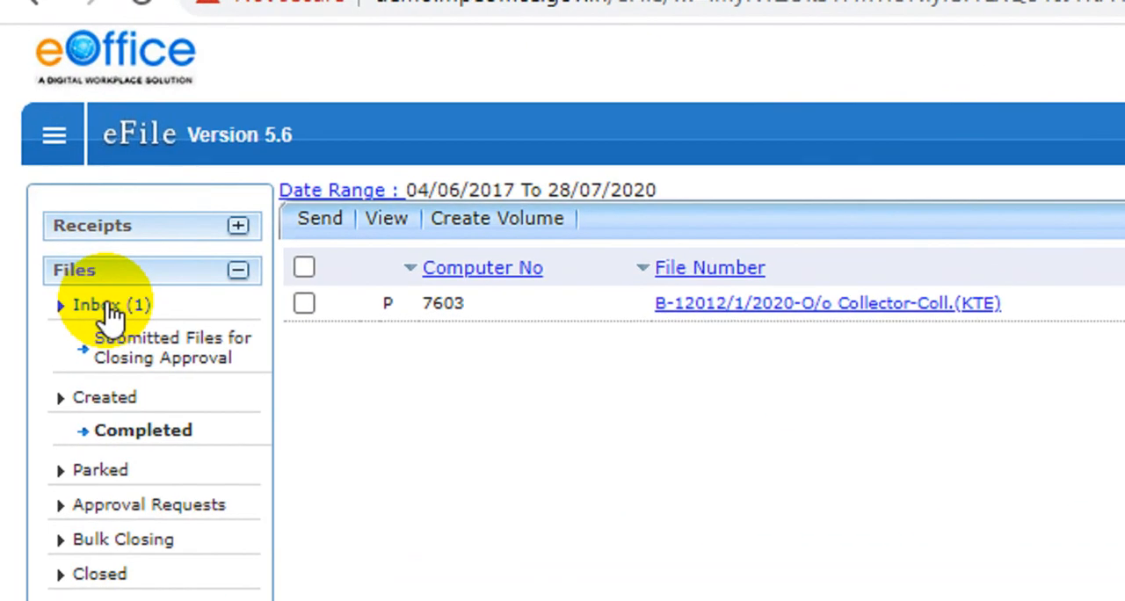
Step: Examine the attachment details of the Assembly Election Counting Order file in the inbox, checking the part file's number and subject, and close them
{"action": "left_click", "coordinate": [109, 306]}
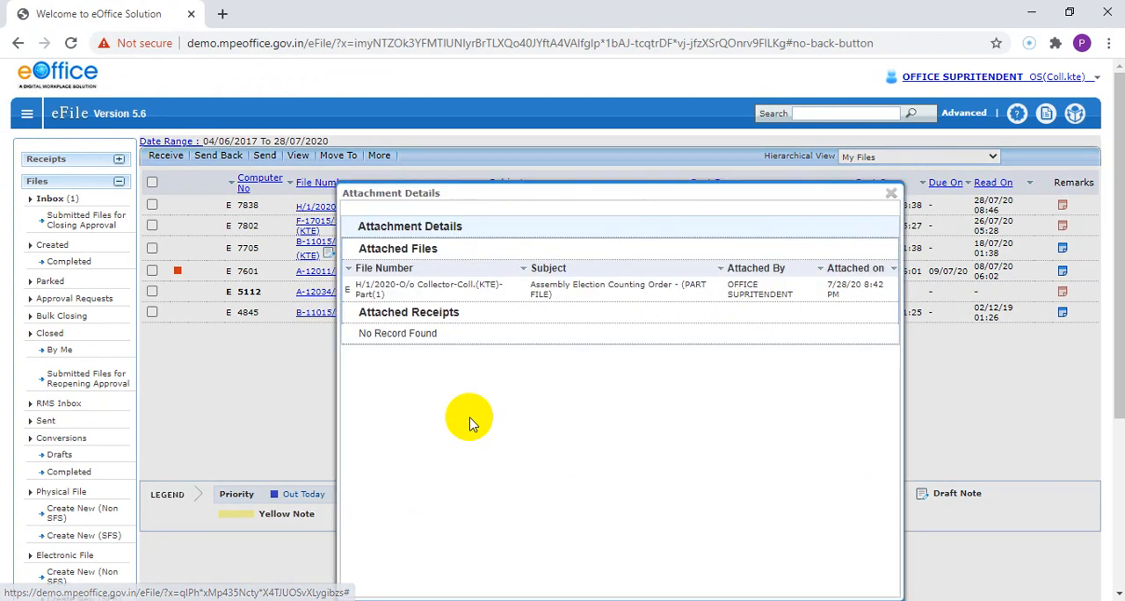
{"action": "left_click", "coordinate": [475, 210]}
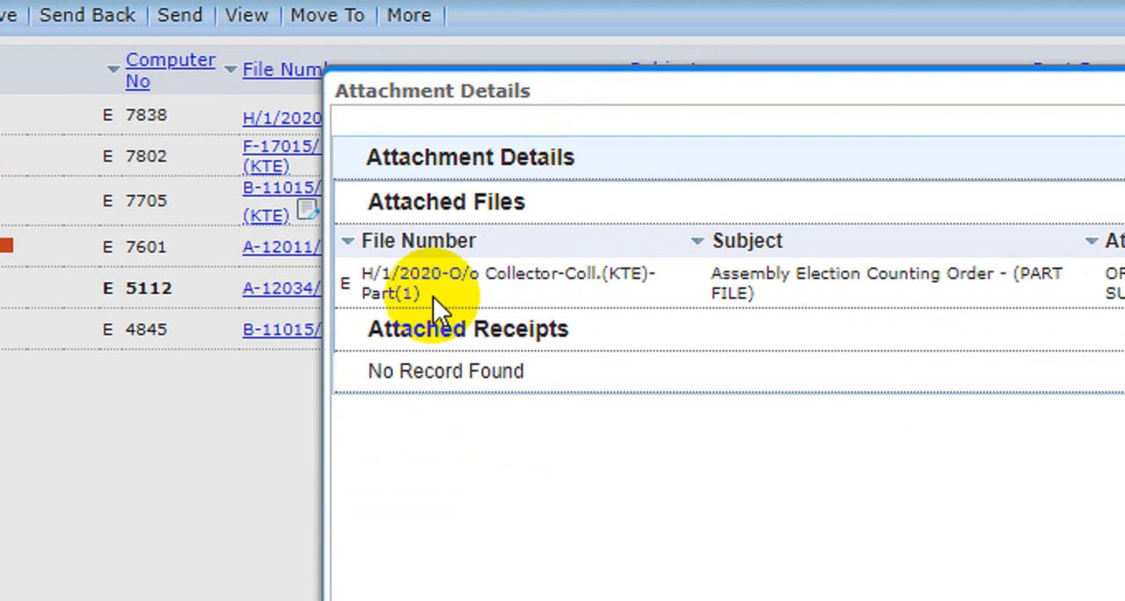
{"action": "left_click_drag", "start_coordinate": [381, 295], "coordinate": [414, 301]}
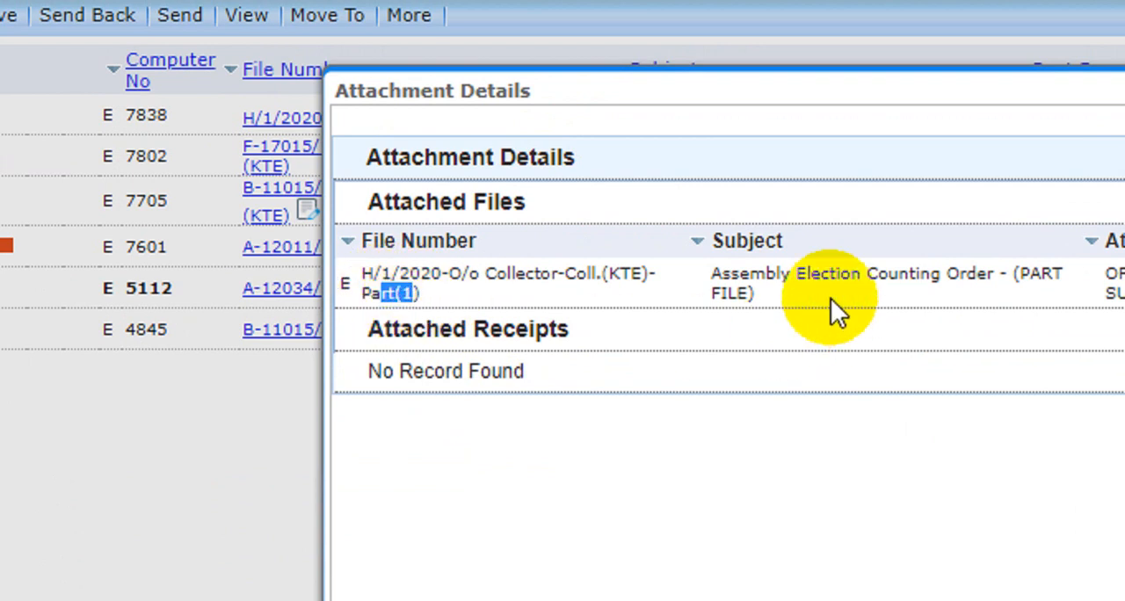
{"action": "left_click_drag", "start_coordinate": [862, 273], "coordinate": [872, 302]}
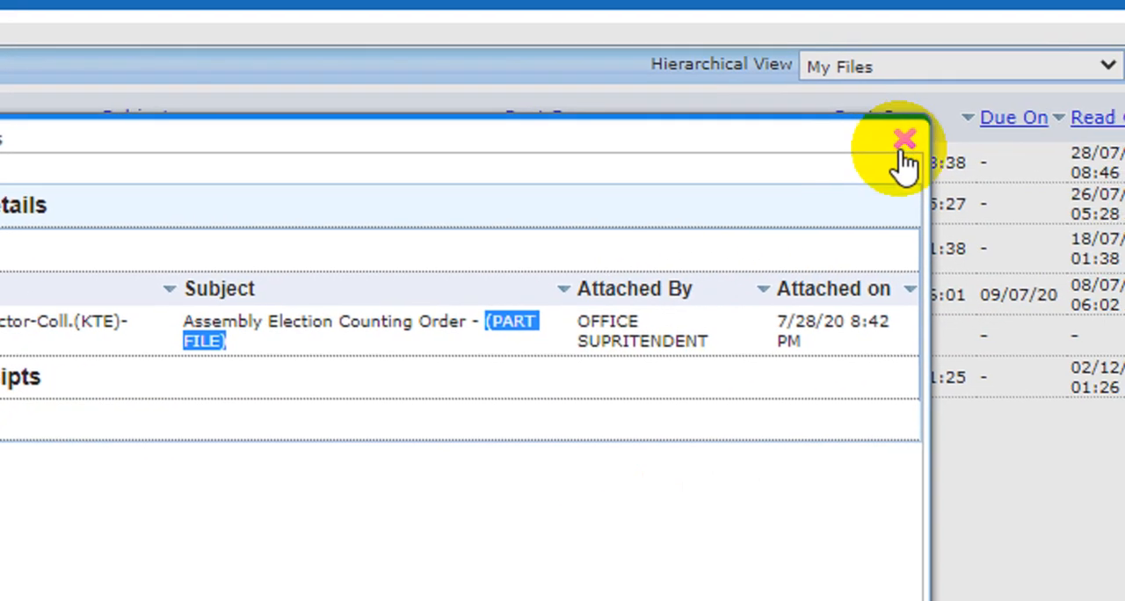
{"action": "left_click", "coordinate": [906, 143]}
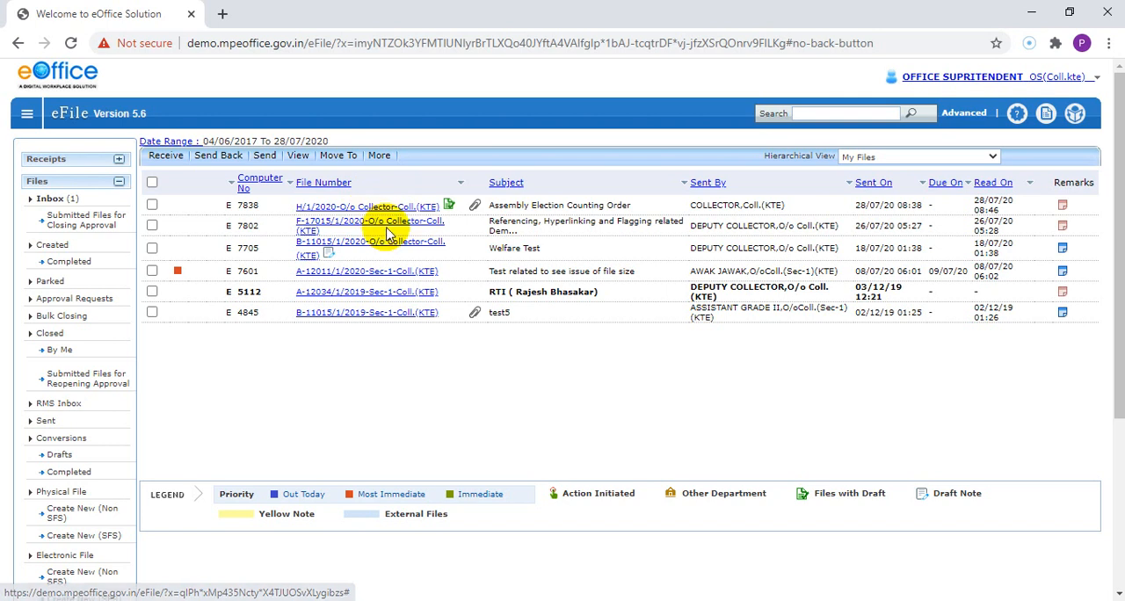
Step: Open the Assembly Election Counting Order file H/1/2020-O/o Collector-Coll.(KTE) from the inbox and bring up its internal file links
{"action": "left_click", "coordinate": [497, 598]}
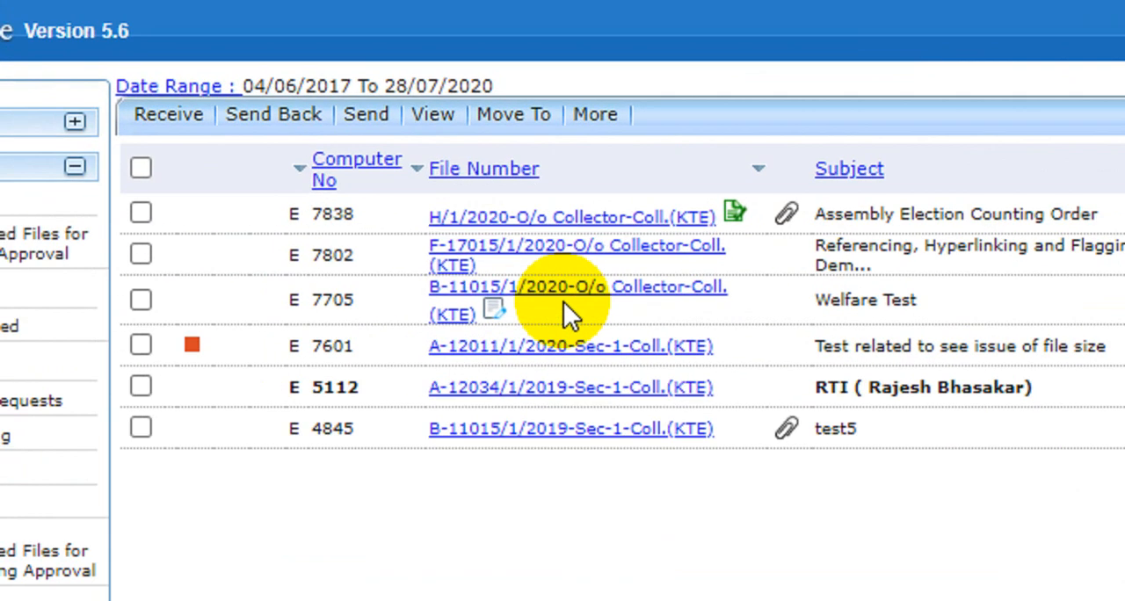
{"action": "left_click", "coordinate": [362, 207]}
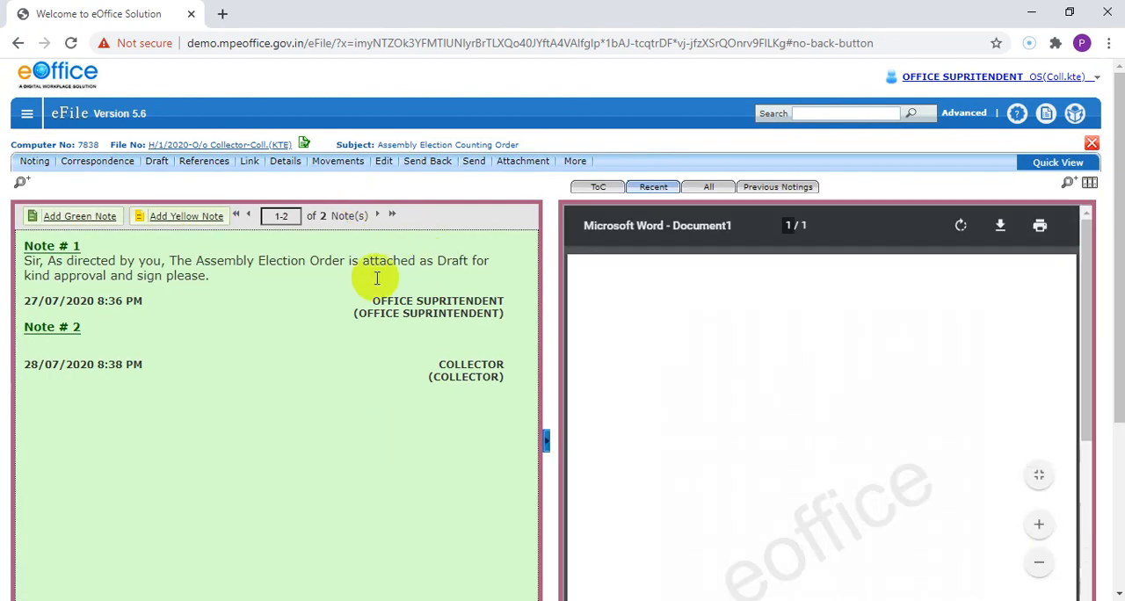
{"action": "mouse_move", "coordinate": [512, 162]}
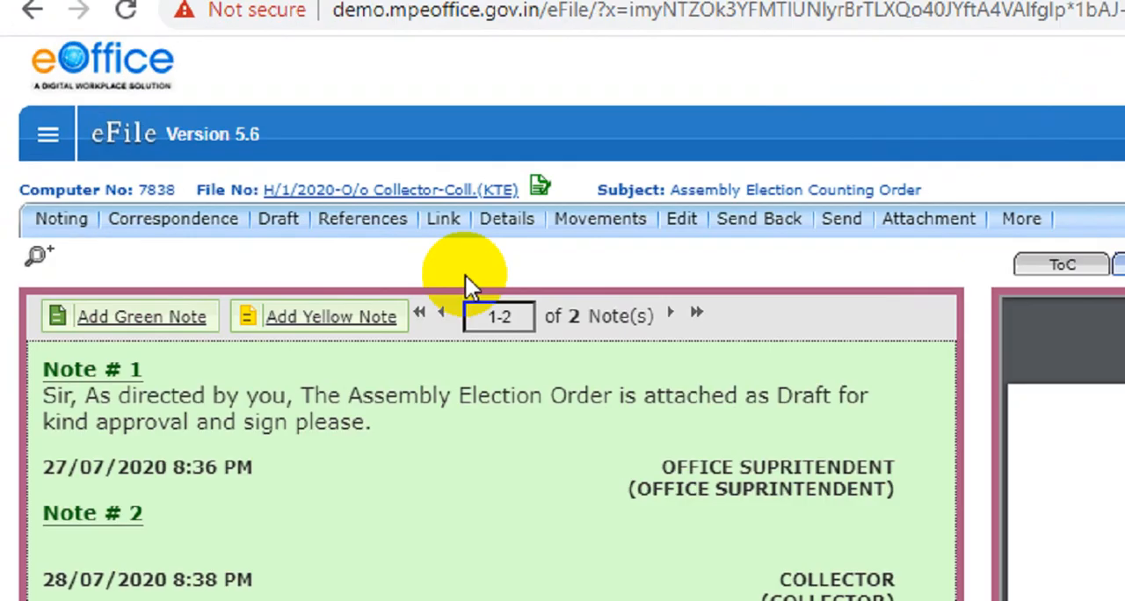
{"action": "mouse_move", "coordinate": [253, 161]}
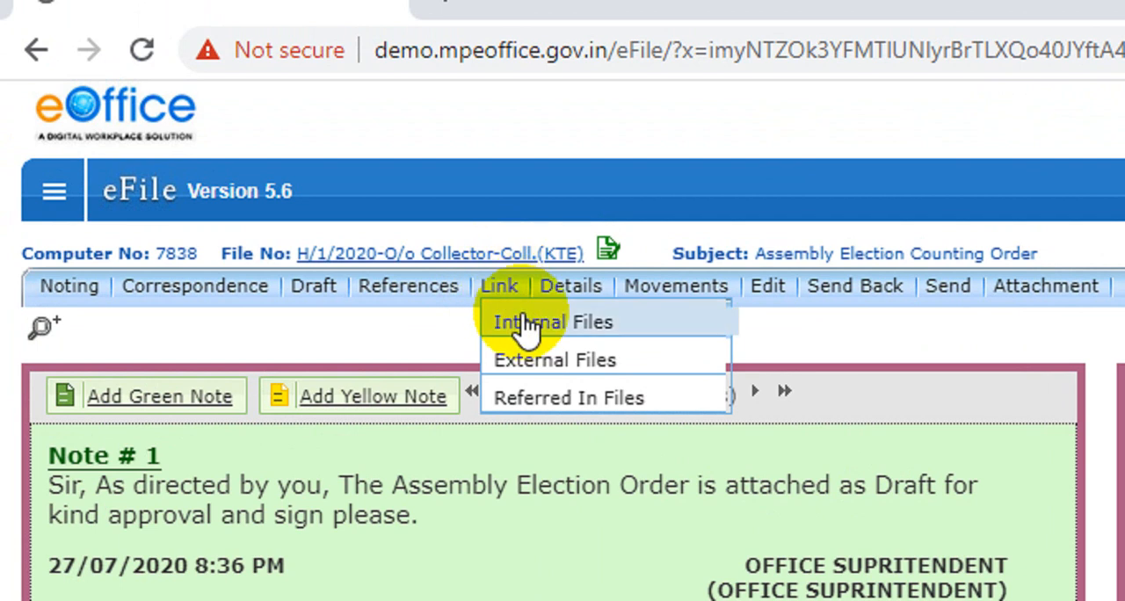
{"action": "left_click", "coordinate": [525, 324]}
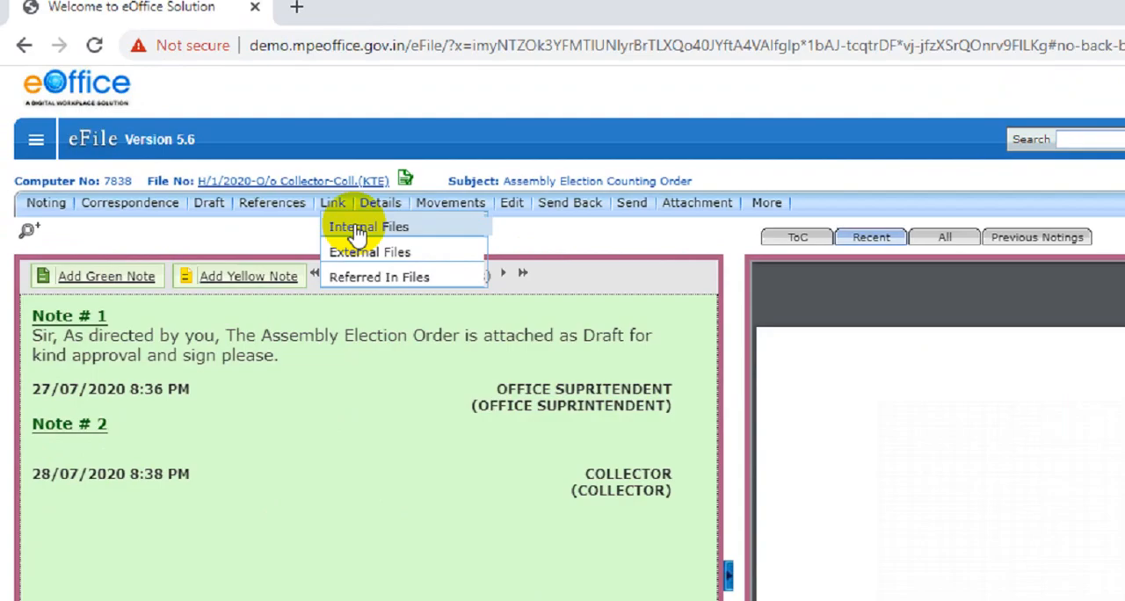
{"action": "left_click", "coordinate": [536, 324]}
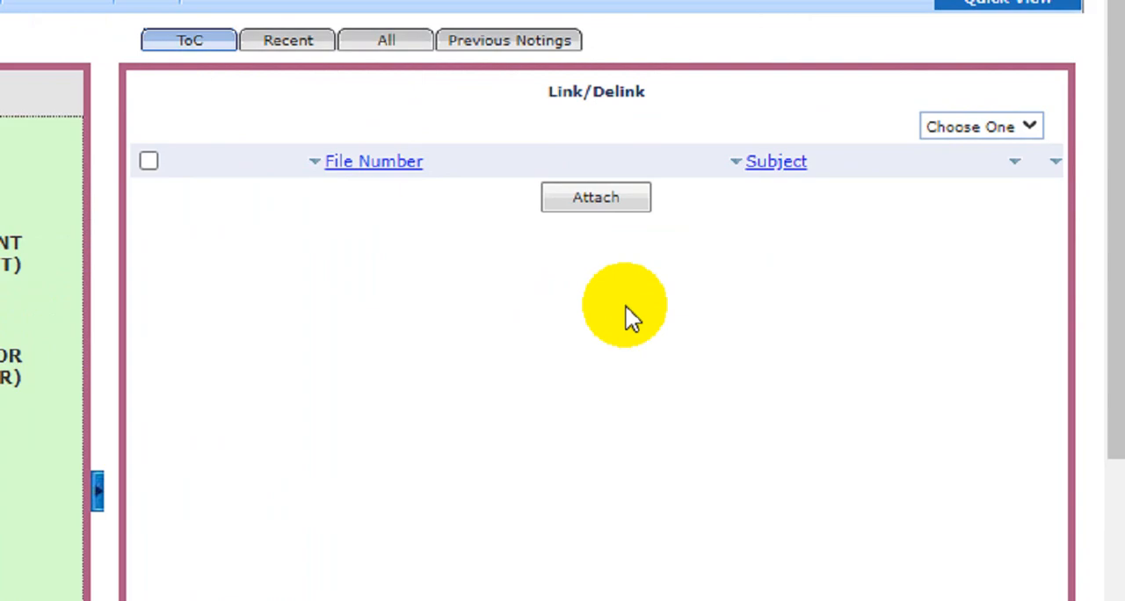
Step: Link the 2020 internal file B-11015/1/2020-O/o Collector-Coll.(KTE), Welfare Test, to the Assembly Election Counting Order file
{"action": "left_click_drag", "start_coordinate": [547, 92], "coordinate": [581, 92]}
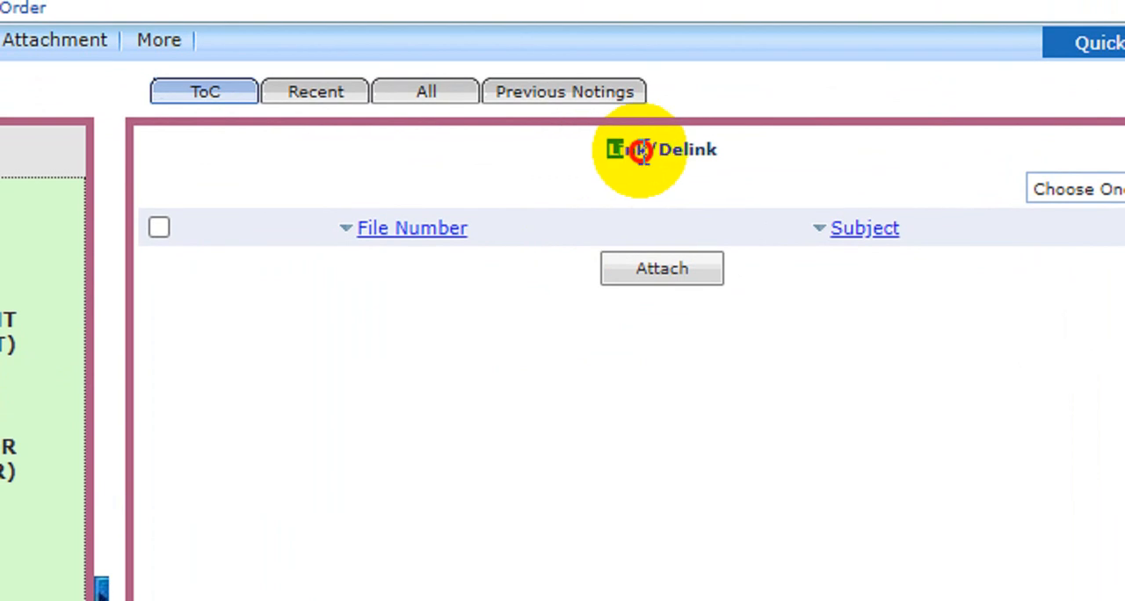
{"action": "left_click_drag", "start_coordinate": [641, 152], "coordinate": [720, 158]}
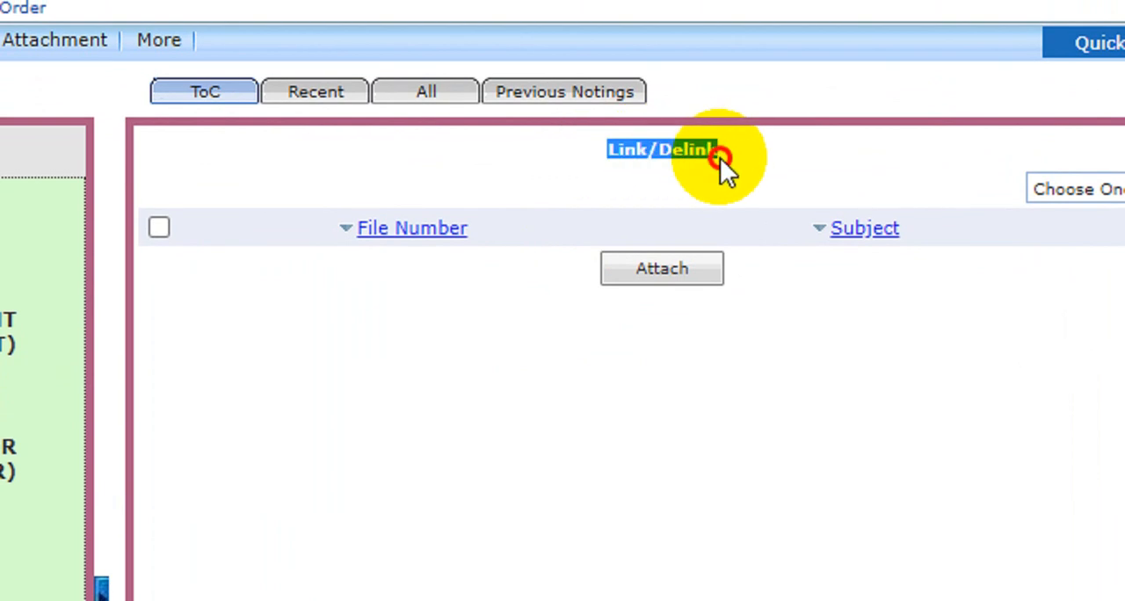
{"action": "left_click", "coordinate": [719, 158]}
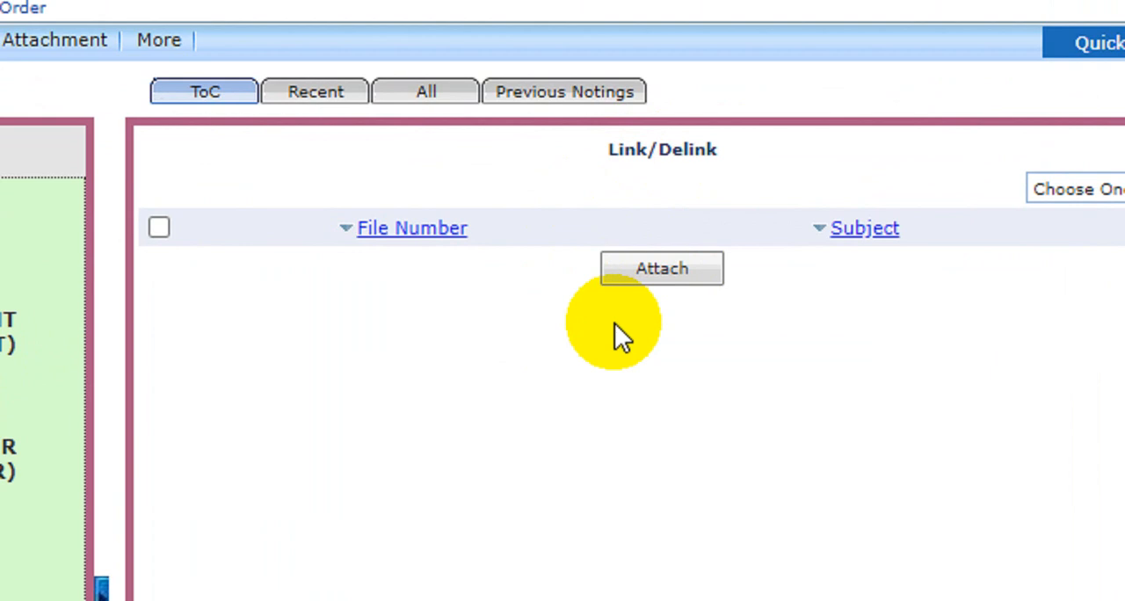
{"action": "left_click", "coordinate": [651, 278]}
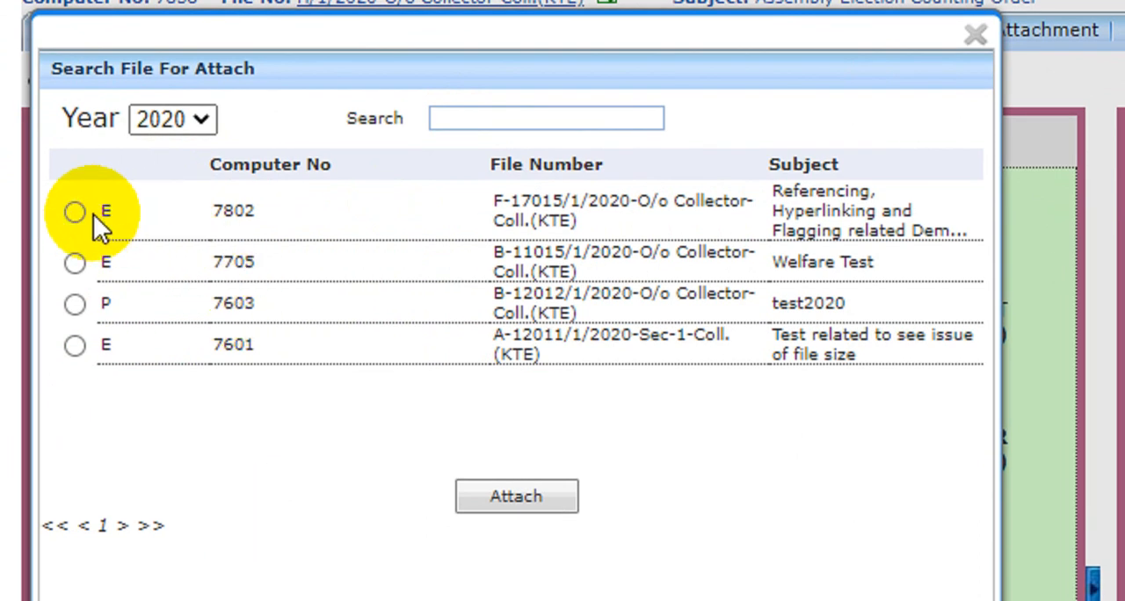
{"action": "left_click", "coordinate": [77, 262]}
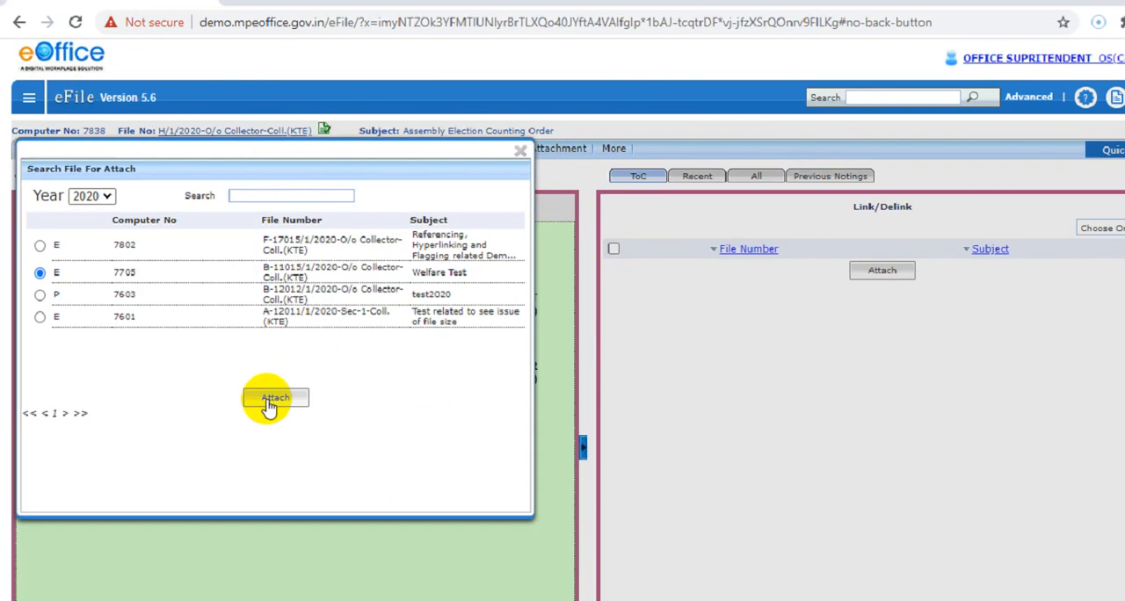
{"action": "left_click", "coordinate": [507, 456]}
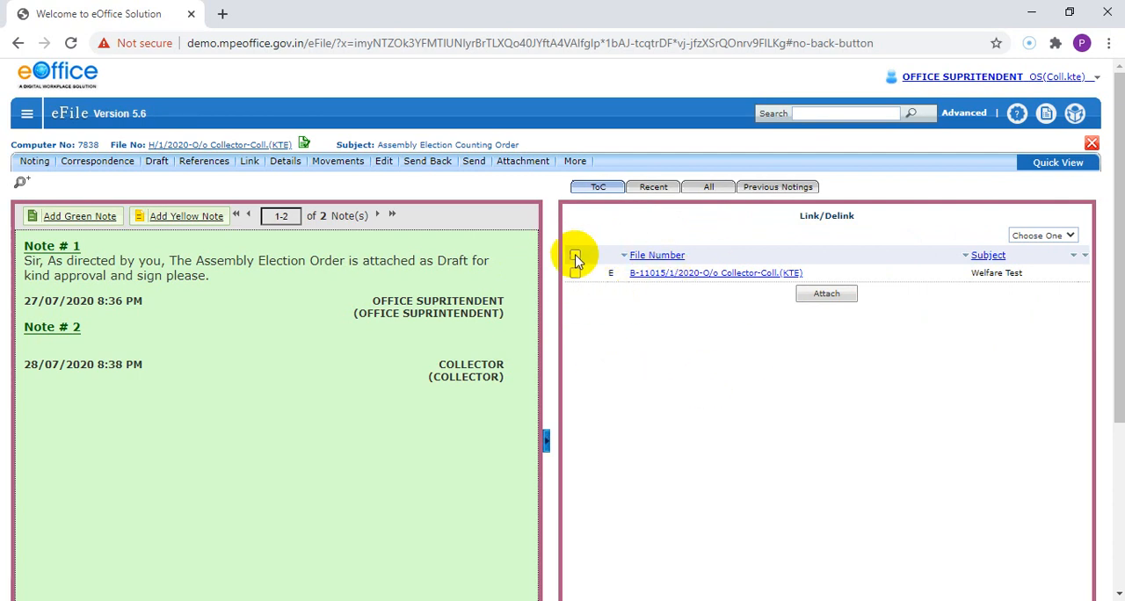
Step: View the noting and correspondence of the linked Welfare Test file in its own window and close it
{"action": "left_click", "coordinate": [696, 280]}
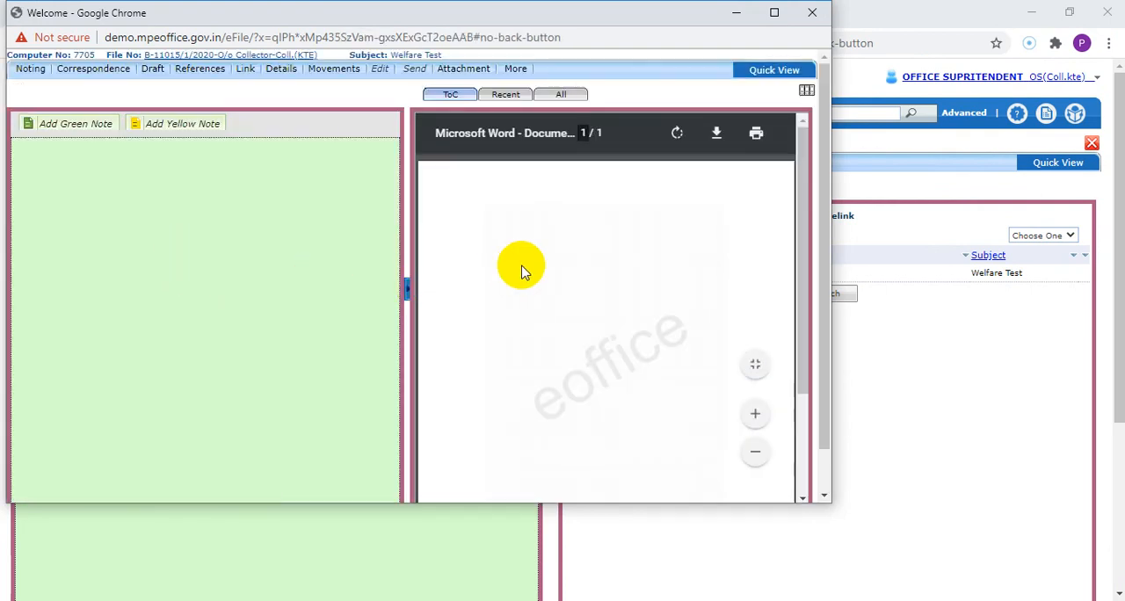
{"action": "left_click", "coordinate": [150, 255]}
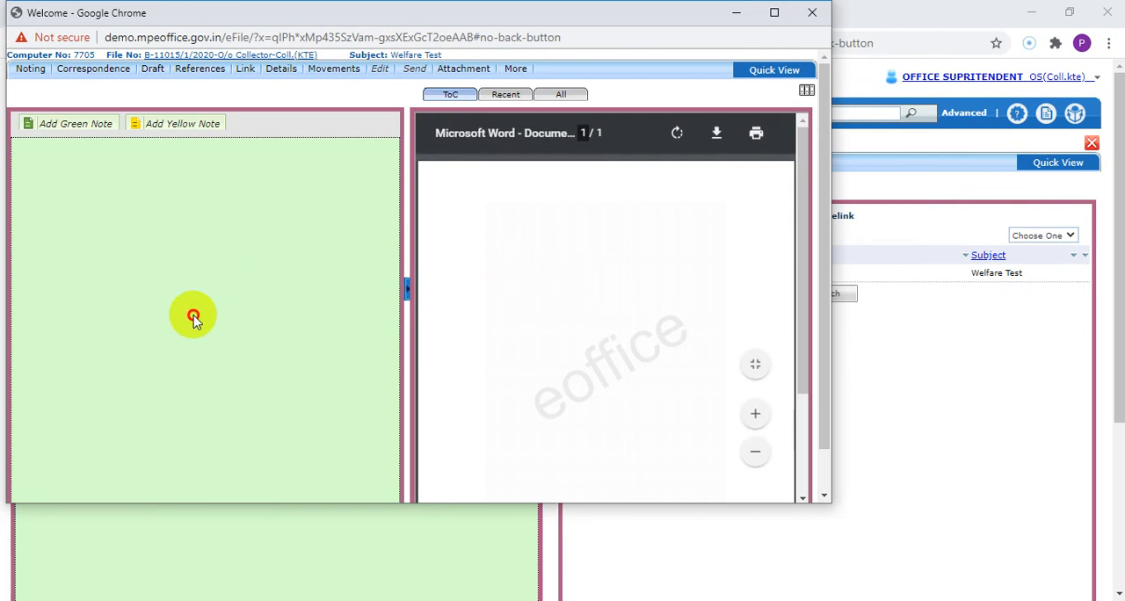
{"action": "left_click", "coordinate": [728, 327]}
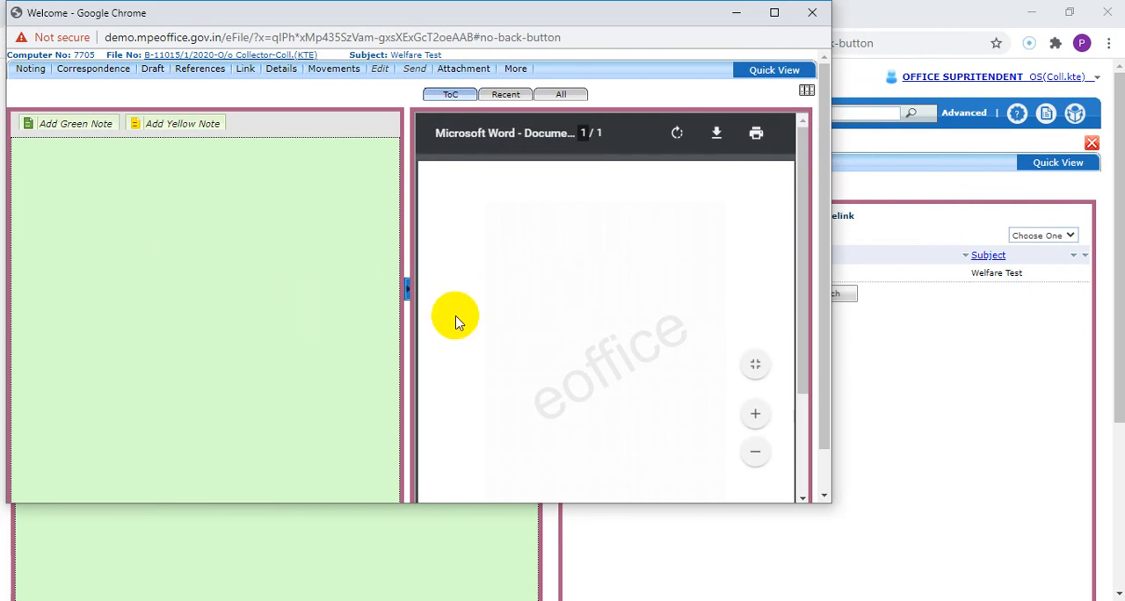
{"action": "left_click", "coordinate": [811, 18]}
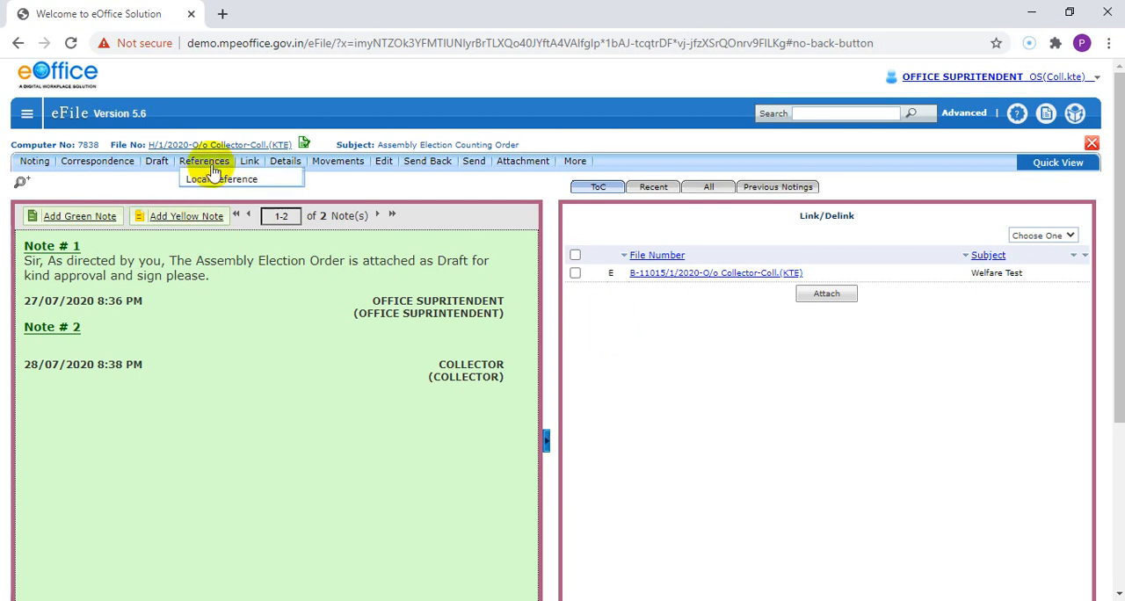
Step: Show the available link types for the Assembly Election Counting Order file
{"action": "mouse_move", "coordinate": [260, 167]}
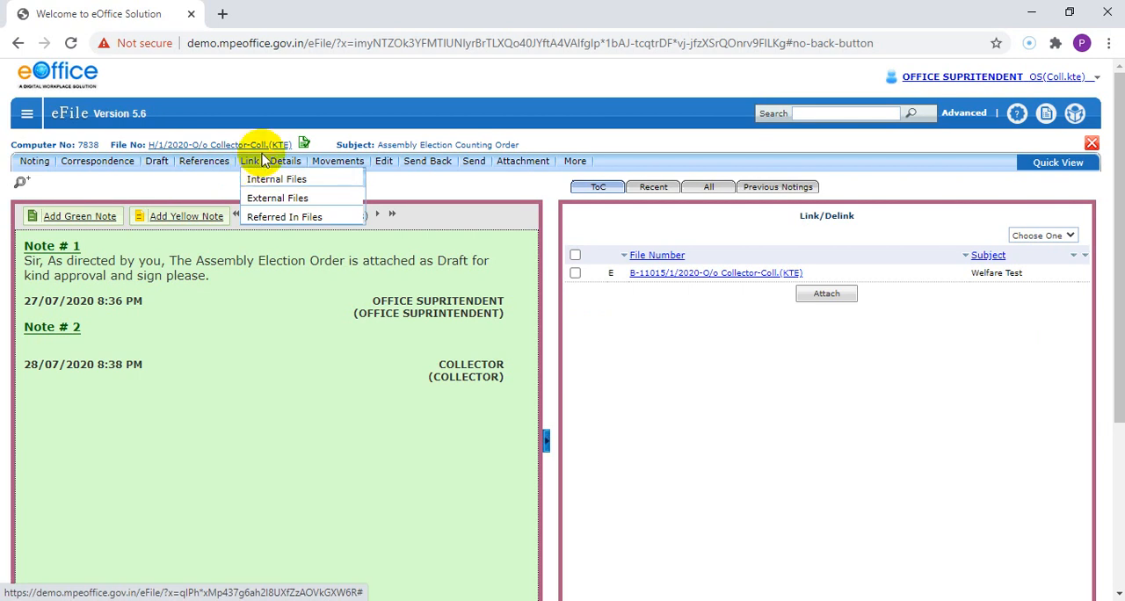